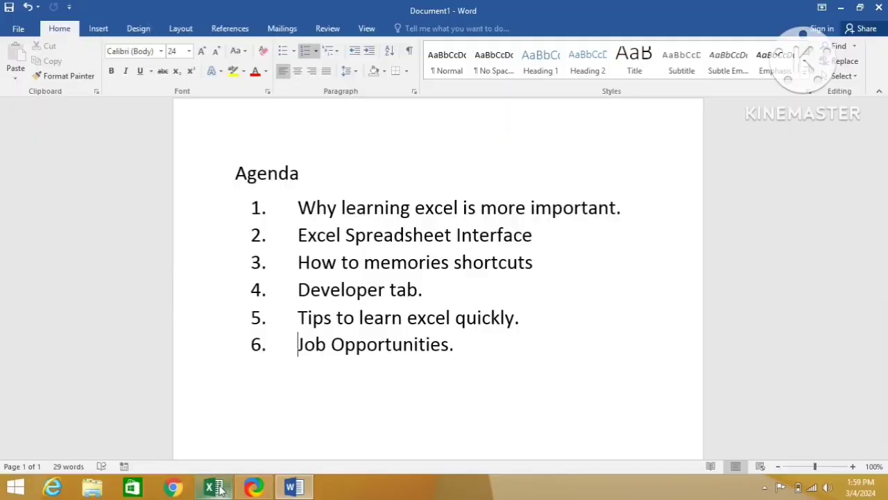
# Switch to the Book1 workbook in Excel and go to the Department column of the employee sales table on Sheet1.
pyautogui.click(221, 489)
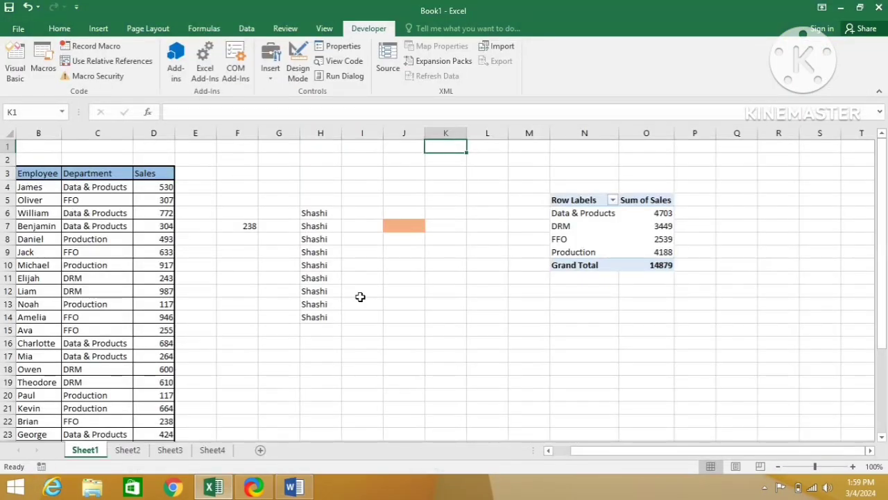
pyautogui.moveTo(623, 451); pyautogui.dragTo(582, 452)
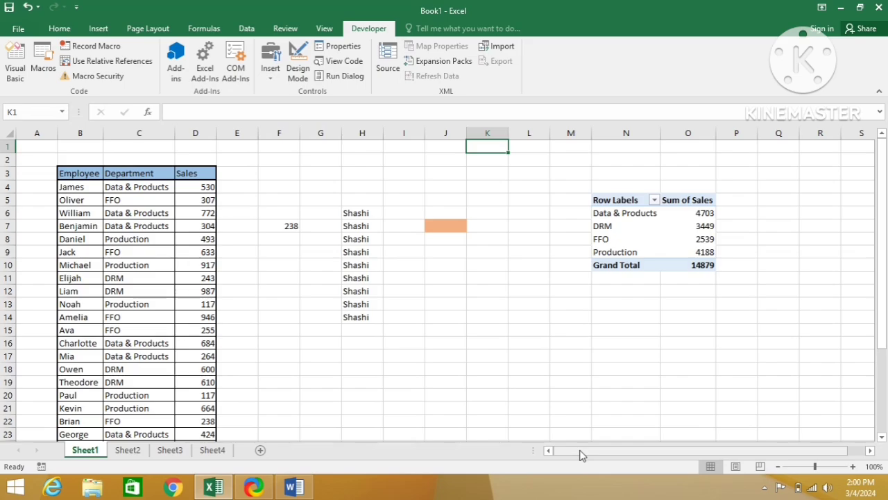
pyautogui.press('Left')
pyautogui.press('Left')
pyautogui.press('Left')
pyautogui.press('Left')
pyautogui.press('Left')
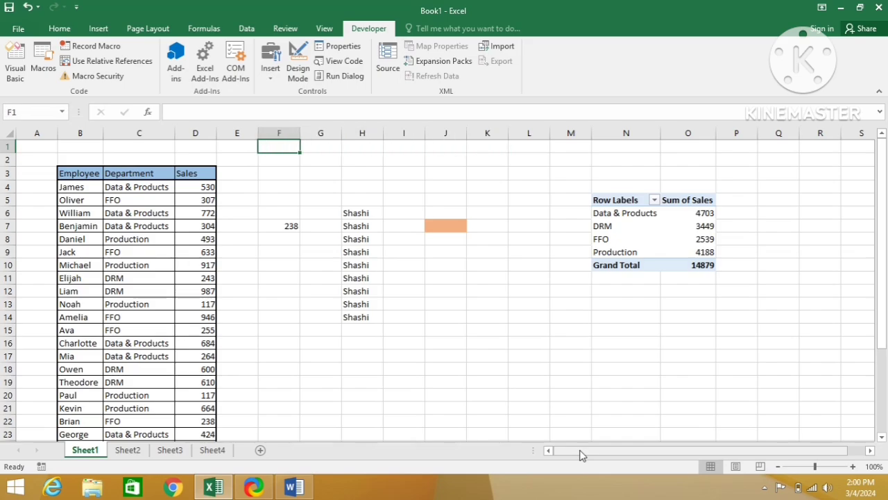
pyautogui.press('Down')
pyautogui.press('Down')
pyautogui.press('Down')
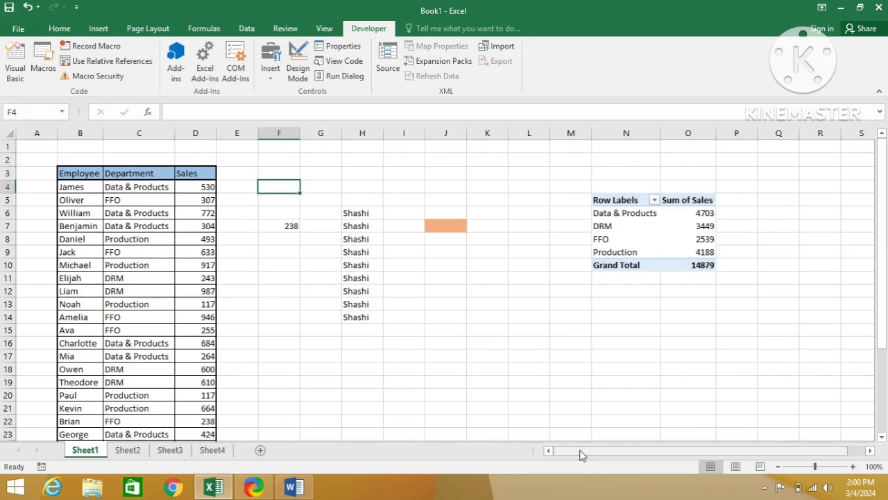
pyautogui.press('Left')
pyautogui.press('Left')
pyautogui.press('Left')
pyautogui.press('Down')
pyautogui.press('Down')
pyautogui.press('Down')
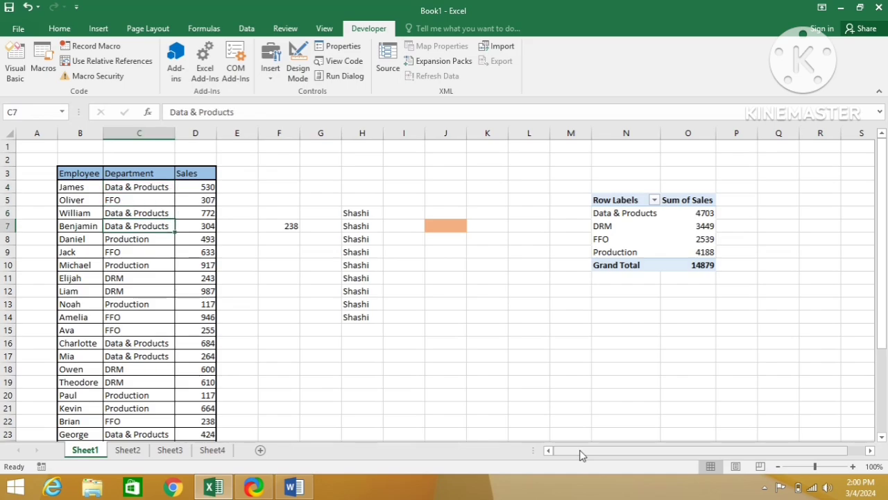
# Examine the department entries in column C of the employee sales table.
pyautogui.press('Down')
pyautogui.press('Down')
pyautogui.press('Down')
pyautogui.press('Down')
pyautogui.press('Up')
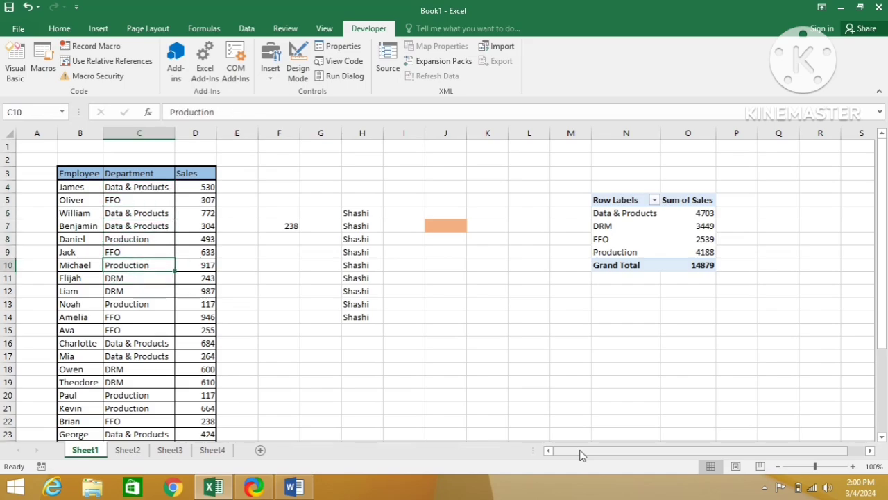
pyautogui.press('Up')
pyautogui.press('Up')
pyautogui.press('Up')
pyautogui.press('Up')
pyautogui.press('Up')
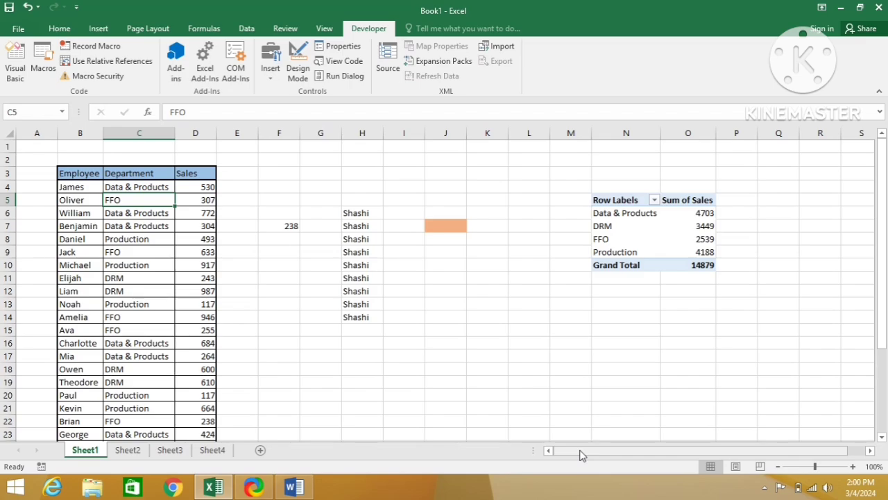
# Examine the employee names in column B down to row 14 to choose one for a lookup.
pyautogui.press('Left')
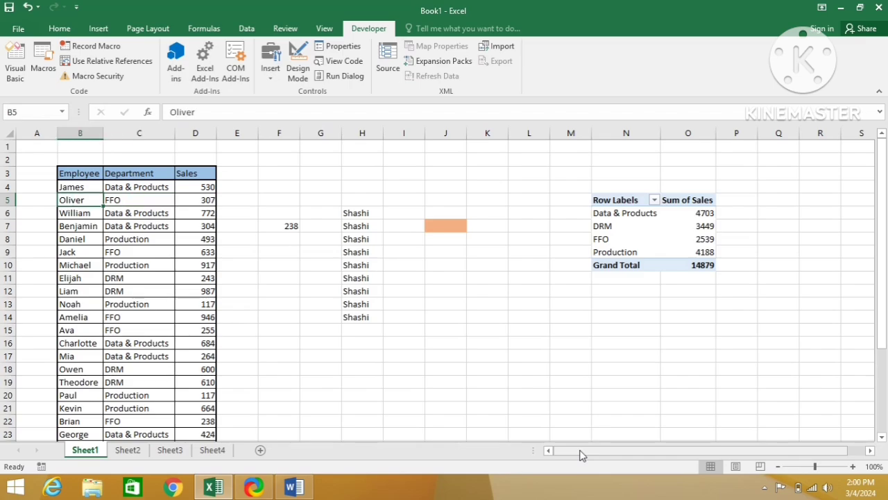
pyautogui.press('Down')
pyautogui.press('Down')
pyautogui.press('Down')
pyautogui.press('Down')
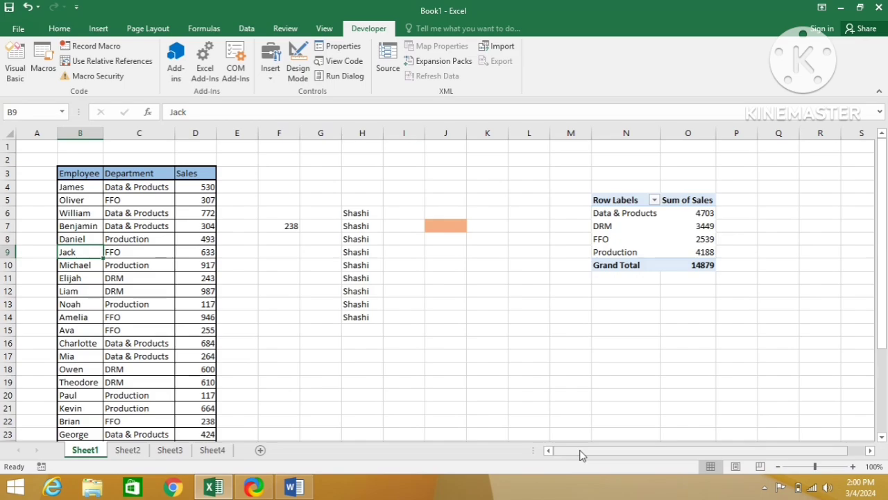
pyautogui.press('Down')
pyautogui.press('Down')
pyautogui.press('Down')
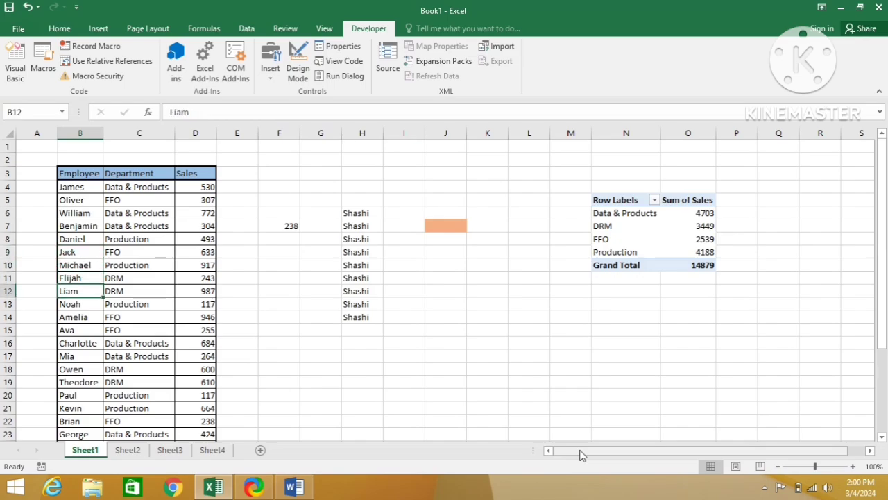
pyautogui.press('Down')
pyautogui.press('Down')
pyautogui.press('Up')
pyautogui.press('Up')
# Inspect the row 12 employee's record across its columns and review the names in the rows above it.
pyautogui.press('Right')
pyautogui.press('Right')
pyautogui.press('Right')
pyautogui.press('Left')
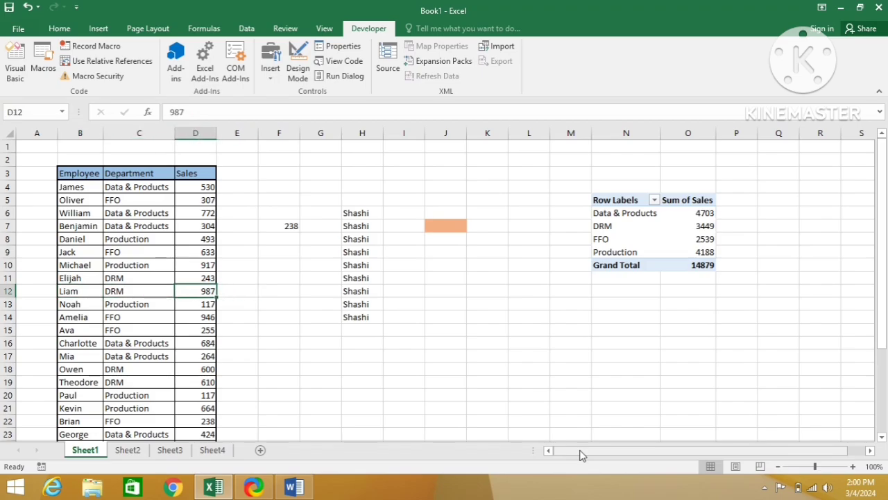
pyautogui.press('Right')
pyautogui.press('Right')
pyautogui.press('Left')
pyautogui.press('Left')
pyautogui.press('Left')
pyautogui.press('Left')
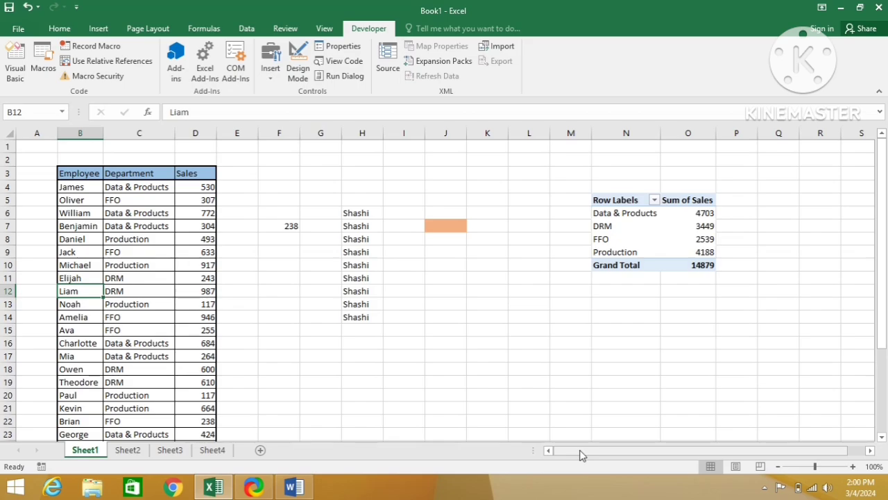
pyautogui.press('Up')
pyautogui.press('Up')
pyautogui.press('Up')
pyautogui.press('Up')
pyautogui.press('Up')
pyautogui.press('Up')
pyautogui.press('Up')
pyautogui.press('Up')
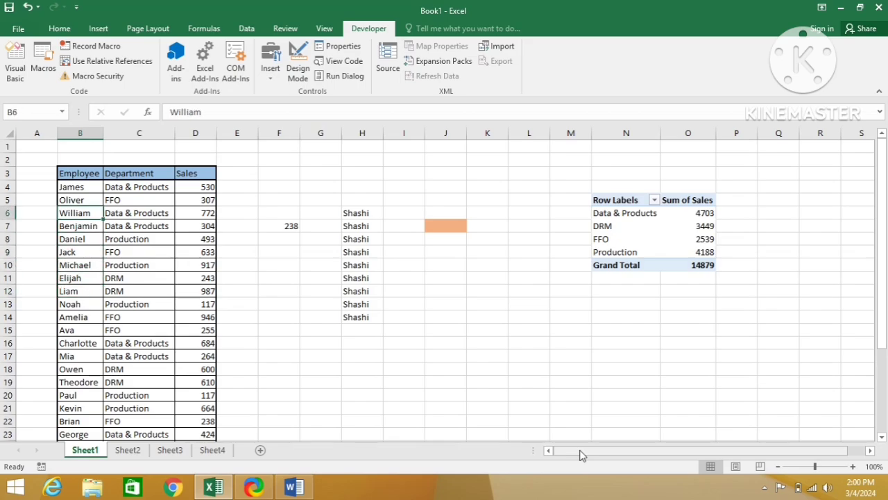
pyautogui.press('Down')
pyautogui.press('Down')
pyautogui.press('Down')
pyautogui.press('Down')
pyautogui.press('Down')
pyautogui.press('Down')
pyautogui.press('Down')
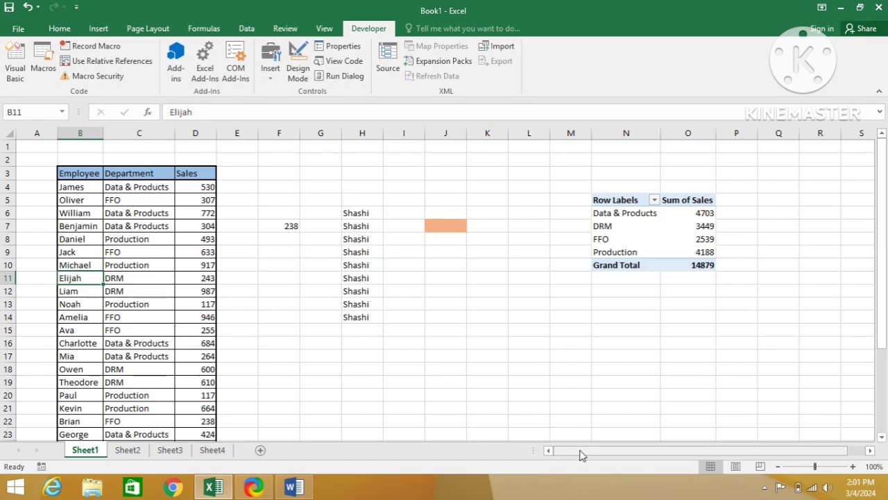
# Start a VLOOKUP formula in F11 with the quoted name of the row 12 employee as the lookup value.
pyautogui.press('Right')
pyautogui.press('Right')
pyautogui.press('Right')
pyautogui.press('Right')
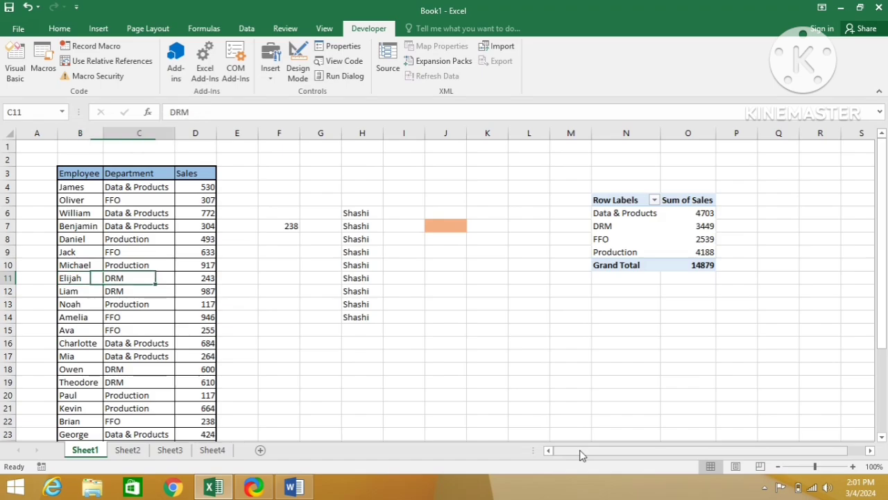
pyautogui.write('=VLOOKUP(')
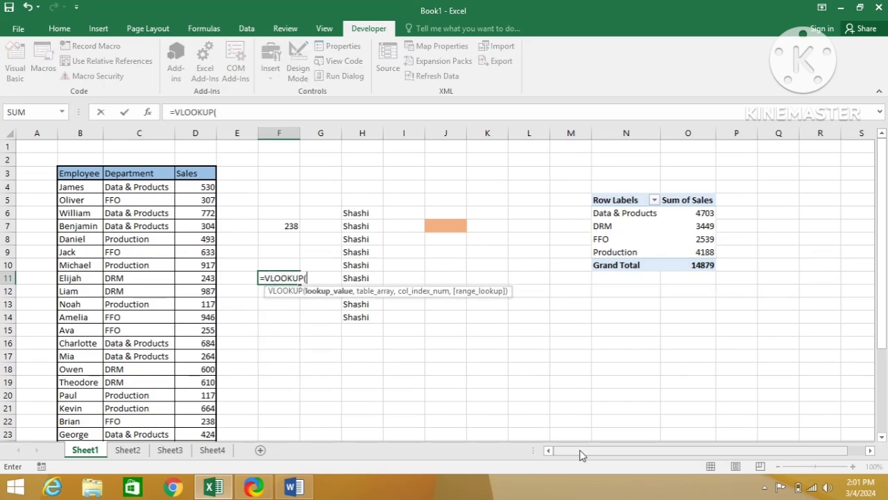
pyautogui.write('"')
pyautogui.write('IIA')
pyautogui.press('BackSpace')
pyautogui.press('BackSpace')
pyautogui.press('BackSpace')
pyautogui.write('Liam",')
# Set the VLOOKUP table array to the whole employee sales table, B3:D32.
pyautogui.press('Left')
pyautogui.press('Left')
pyautogui.press('Left')
pyautogui.press('Left')
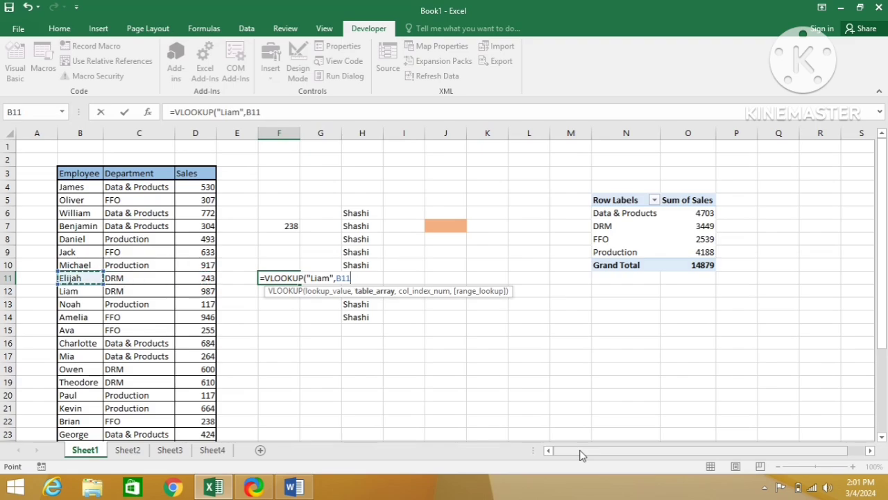
pyautogui.hotkey('ctrl', 'Up')
pyautogui.scroll(-1, 582, 455)
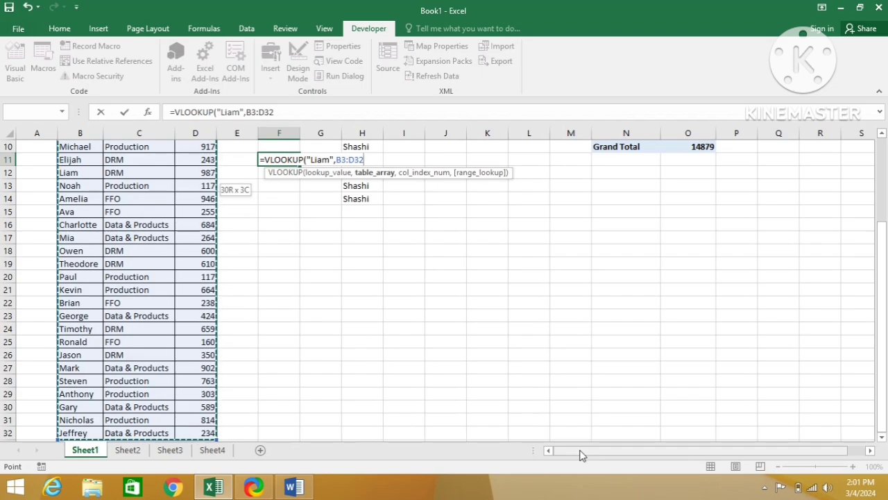
pyautogui.write(',')
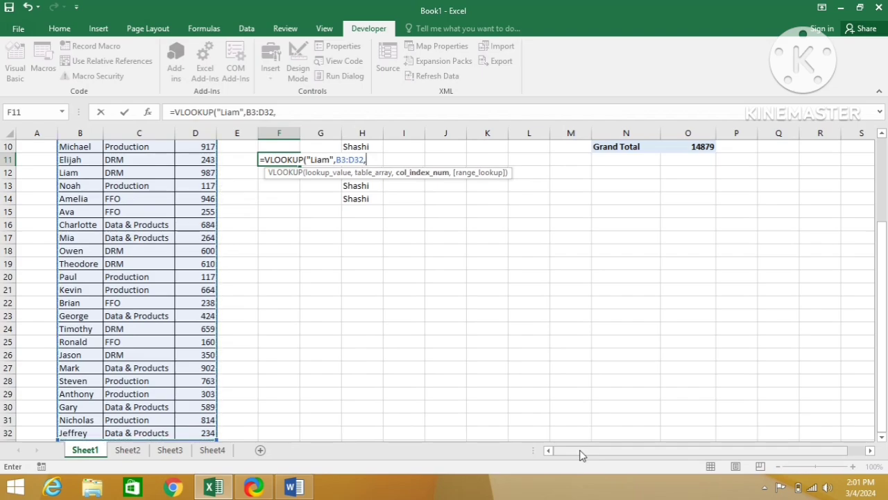
# Complete the F11 formula with column index 3 and exact match 0, and enter it.
pyautogui.write('3')
pyautogui.write(',')
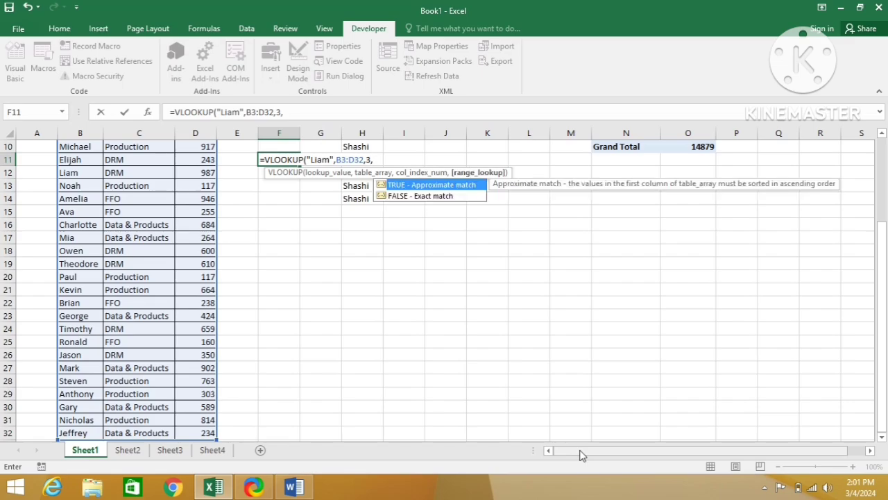
pyautogui.write('0)')
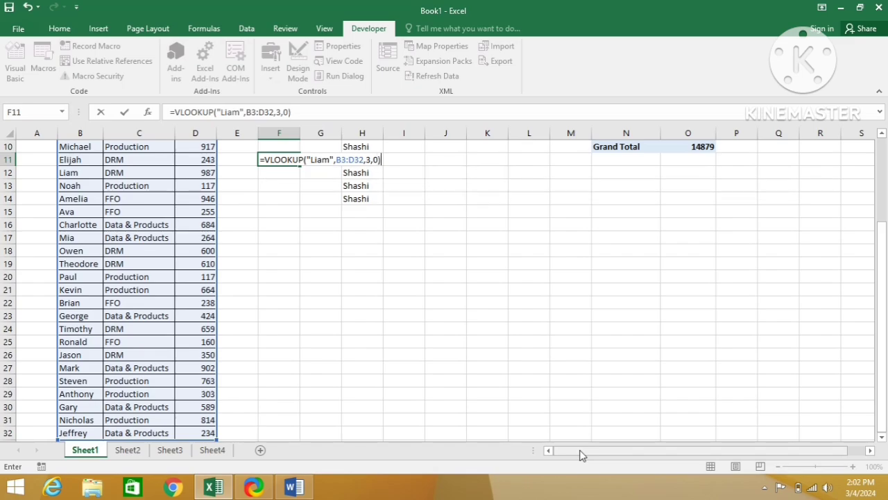
pyautogui.press('Return')
pyautogui.press('Up')
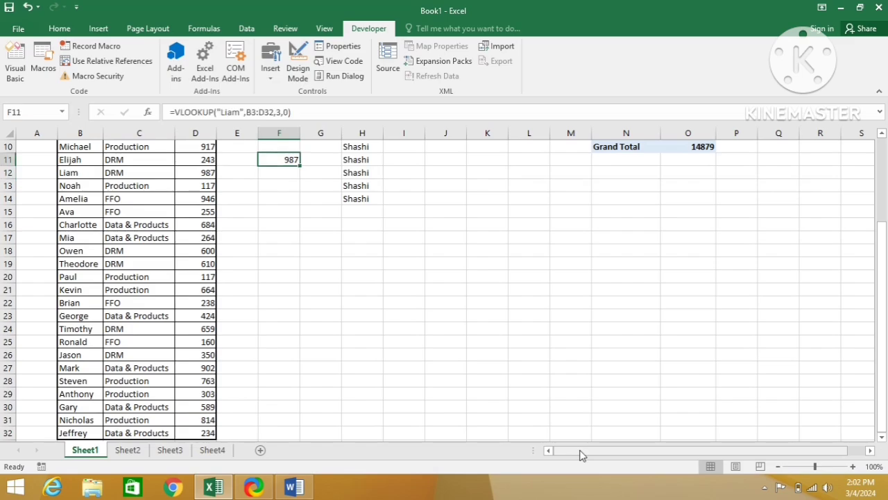
# Compare the F11 lookup result with the sales figure in the row 12 employee's record.
pyautogui.press('Left')
pyautogui.press('Left')
pyautogui.press('Down')
pyautogui.press('Right')
pyautogui.press('Right')
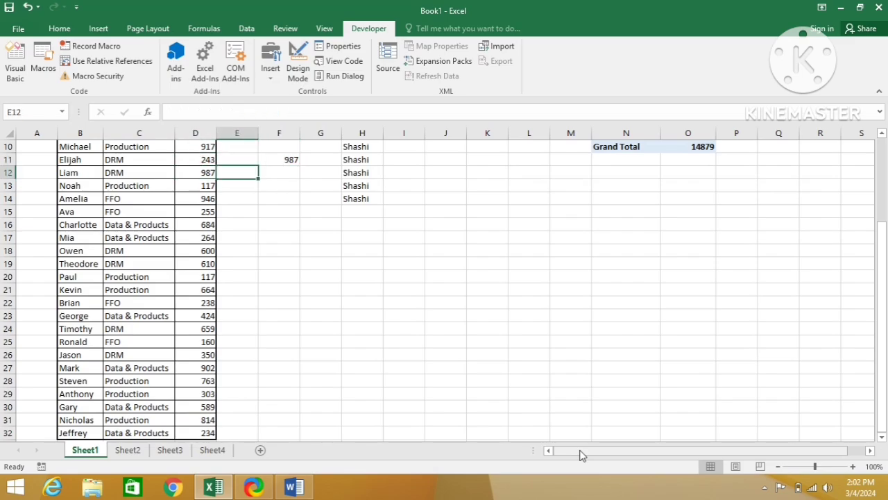
pyautogui.press('Up')
pyautogui.press('Up')
pyautogui.press('Up')
pyautogui.press('Up')
pyautogui.press('Up')
pyautogui.press('Up')
pyautogui.press('Up')
pyautogui.press('Up')
pyautogui.press('Up')
pyautogui.press('Up')
pyautogui.press('Up')
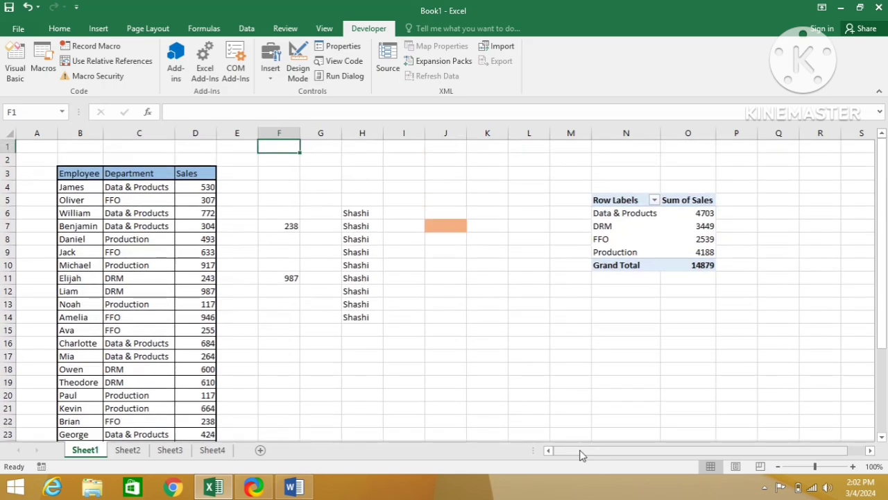
pyautogui.press('Down')
pyautogui.press('Down')
pyautogui.press('Down')
pyautogui.press('Down')
pyautogui.press('Down')
pyautogui.press('Down')
pyautogui.press('Down')
pyautogui.press('Down')
pyautogui.press('Down')
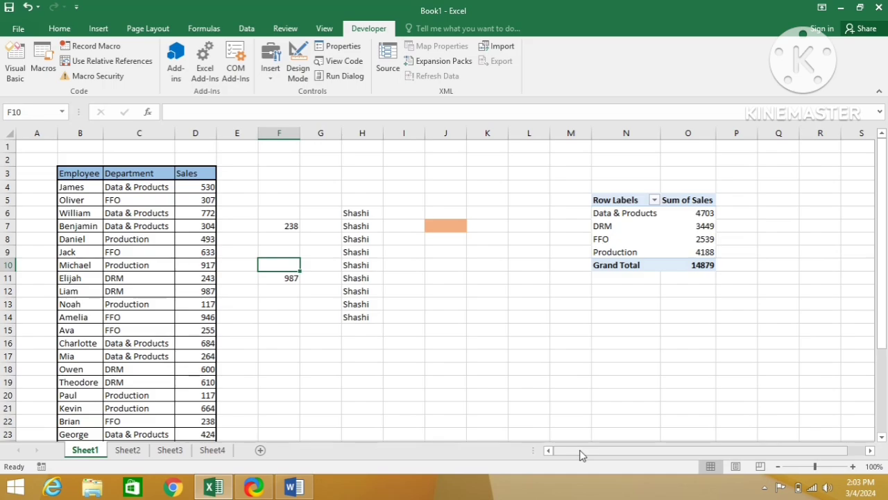
pyautogui.press('Right')
pyautogui.press('Right')
pyautogui.press('Right')
pyautogui.press('Right')
pyautogui.press('Right')
pyautogui.press('Right')
pyautogui.press('Right')
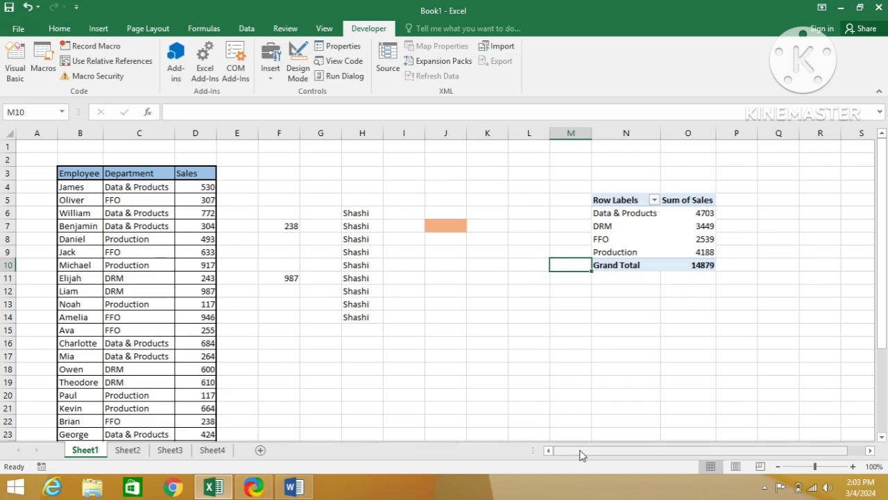
pyautogui.press('Left')
pyautogui.press('Left')
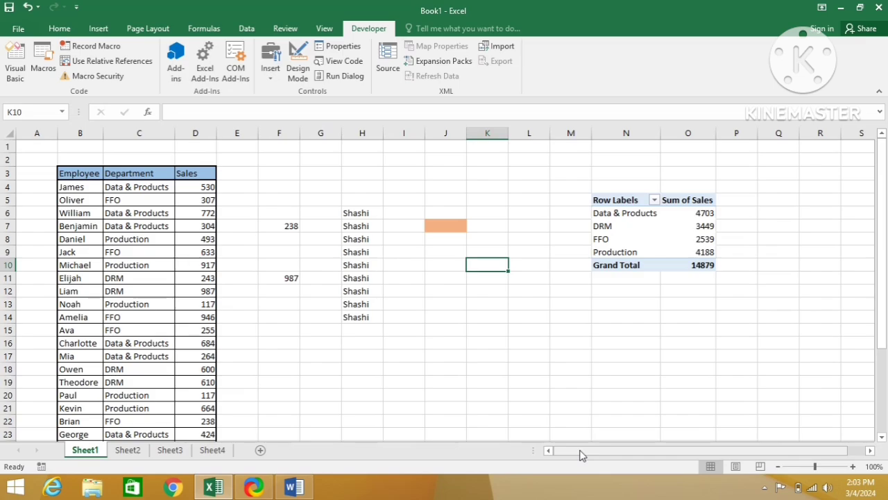
pyautogui.press('Left')
pyautogui.press('Left')
pyautogui.press('Left')
pyautogui.press('Left')
pyautogui.press('Left')
pyautogui.press('Left')
pyautogui.press('Left')
pyautogui.press('Left')
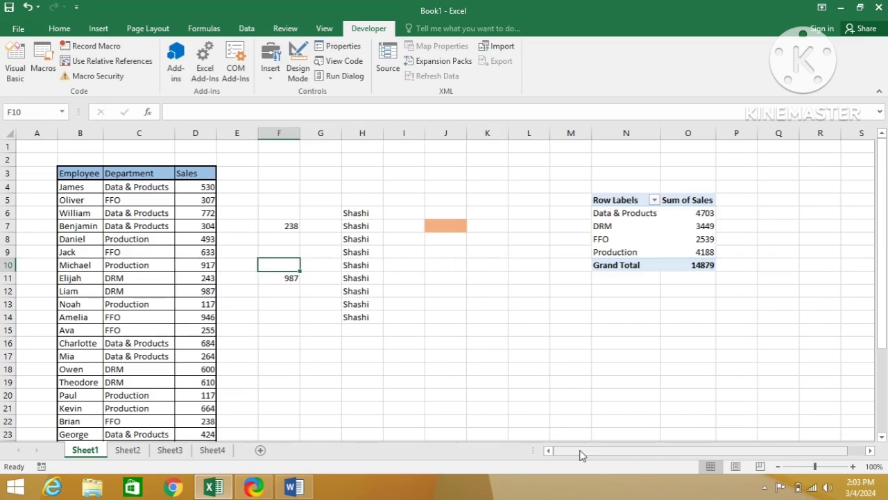
pyautogui.press('Up')
pyautogui.press('Up')
pyautogui.press('Up')
pyautogui.press('Up')
pyautogui.press('Up')
pyautogui.press('Up')
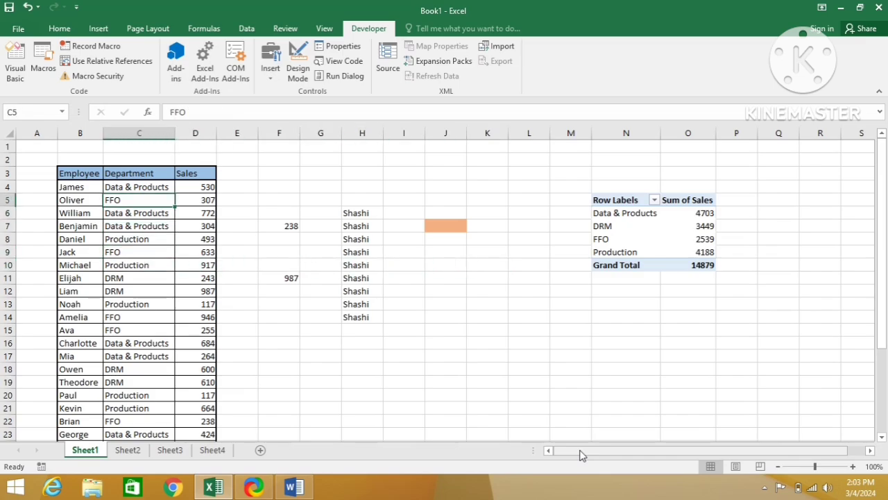
pyautogui.press('Right')
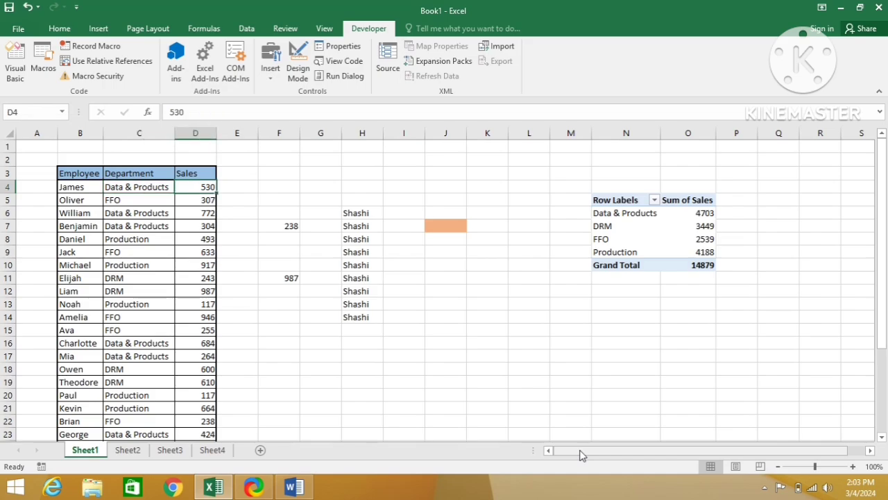
pyautogui.press('Down')
pyautogui.press('Down')
pyautogui.press('Down')
pyautogui.press('Down')
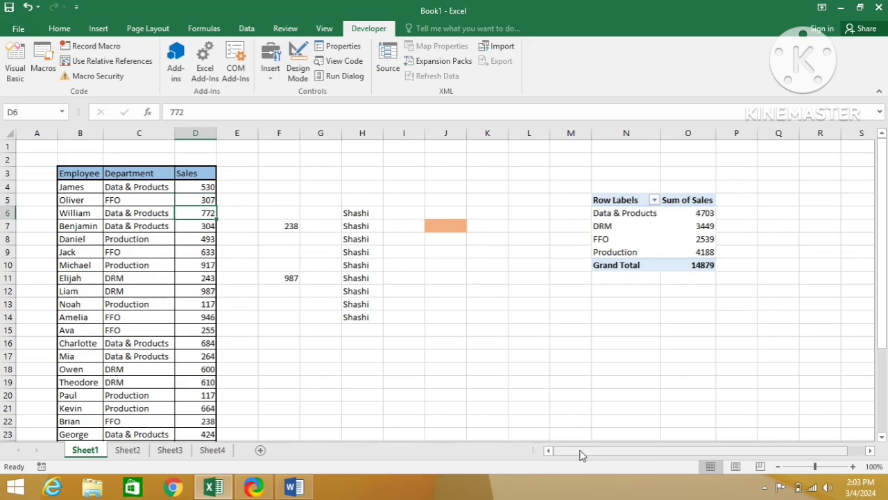
pyautogui.press('Right')
pyautogui.press('Right')
pyautogui.press('Right')
pyautogui.press('Right')
pyautogui.press('Right')
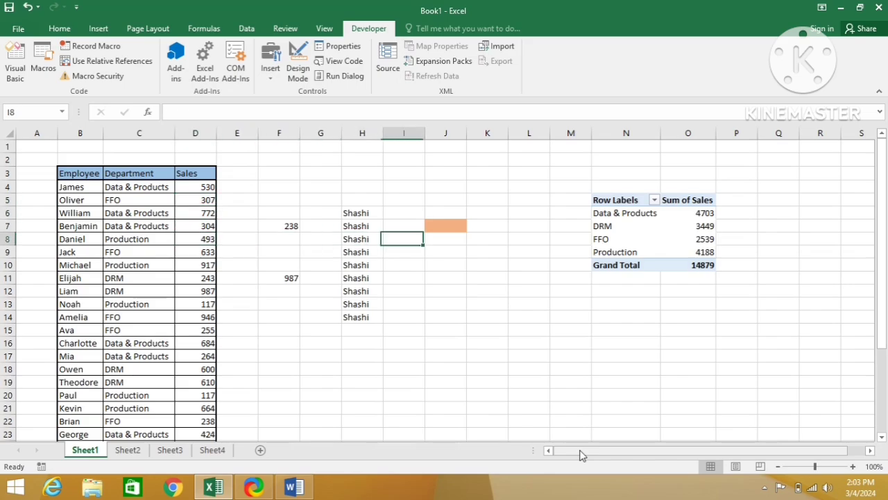
pyautogui.press('Down')
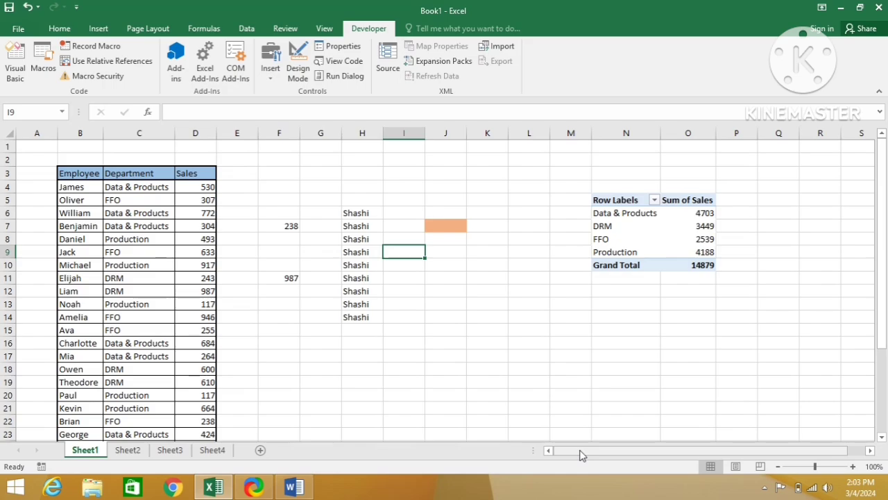
pyautogui.press('Left')
pyautogui.press('Left')
pyautogui.press('Left')
pyautogui.press('Left')
pyautogui.press('Left')
pyautogui.press('Left')
pyautogui.press('Right')
pyautogui.press('Right')
pyautogui.press('Left')
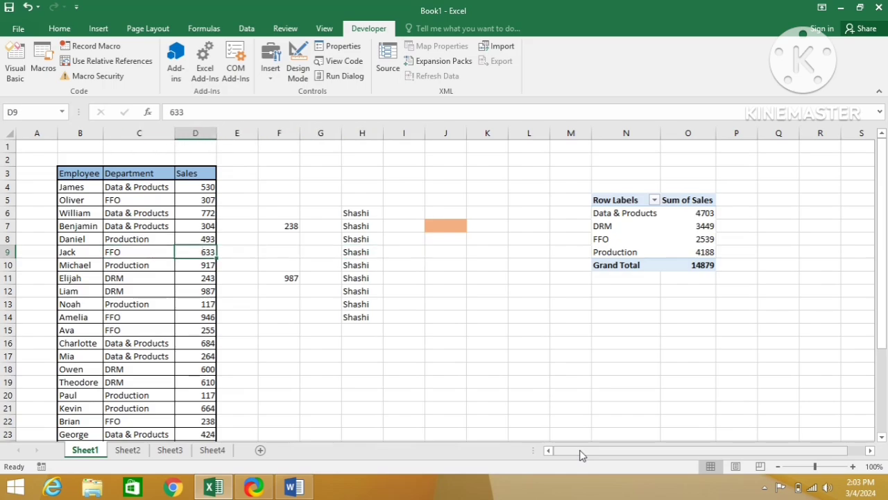
pyautogui.press('Up')
pyautogui.press('Up')
pyautogui.press('Up')
pyautogui.press('Up')
pyautogui.press('Up')
pyautogui.press('Down')
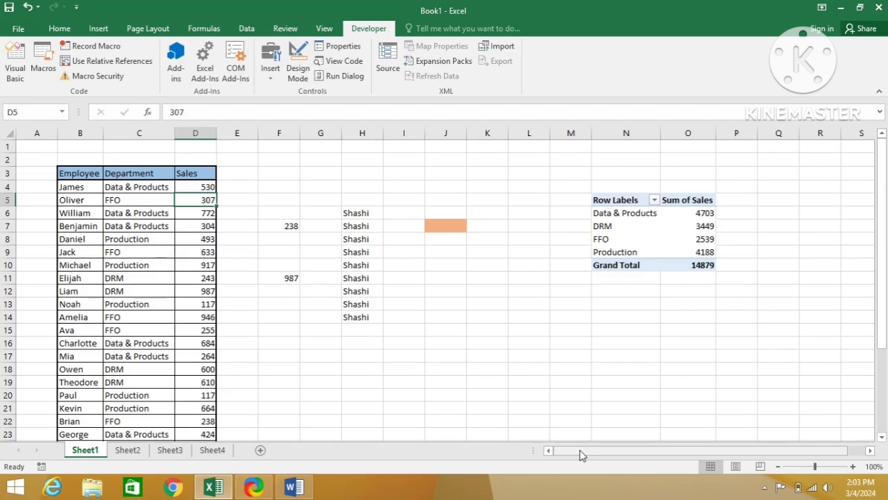
# Turn on filtering for the header row of the employee sales table.
pyautogui.press('Up')
pyautogui.press('Up')
pyautogui.press('Left')
pyautogui.hotkey('alt', 'a')
pyautogui.press('t')
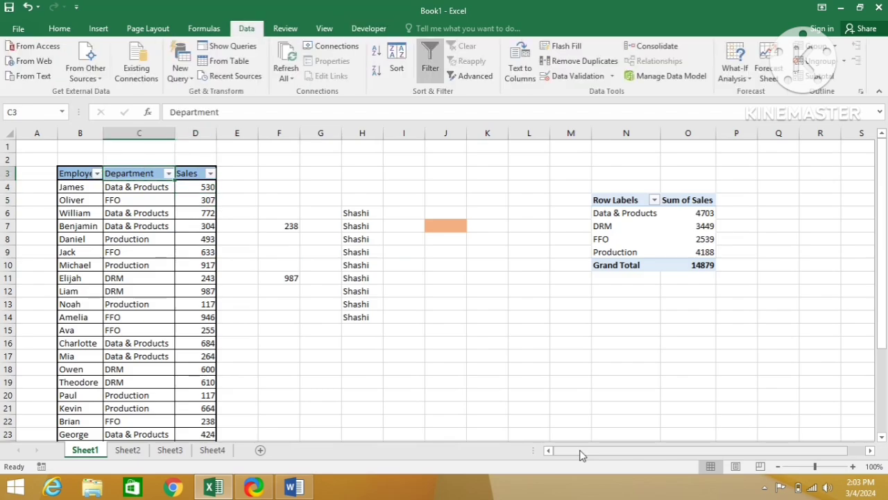
# Filter the Department column to show only the FFO records.
pyautogui.hotkey('alt', 'Down')
pyautogui.press('Down')
pyautogui.press('Down')
pyautogui.press('Down')
pyautogui.press('Down')
pyautogui.press('Down')
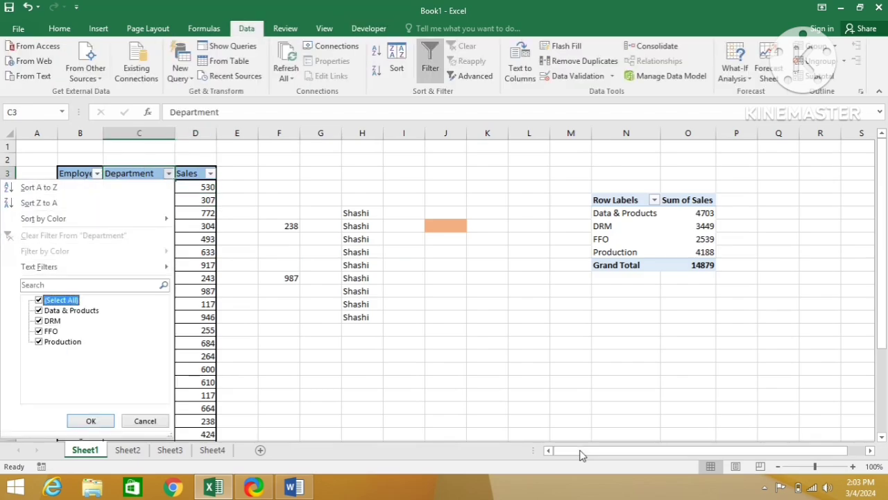
pyautogui.press('space')
pyautogui.press('Down')
pyautogui.press('Down')
pyautogui.press('Down')
pyautogui.press('space')
pyautogui.press('Tab')
pyautogui.press('Return')
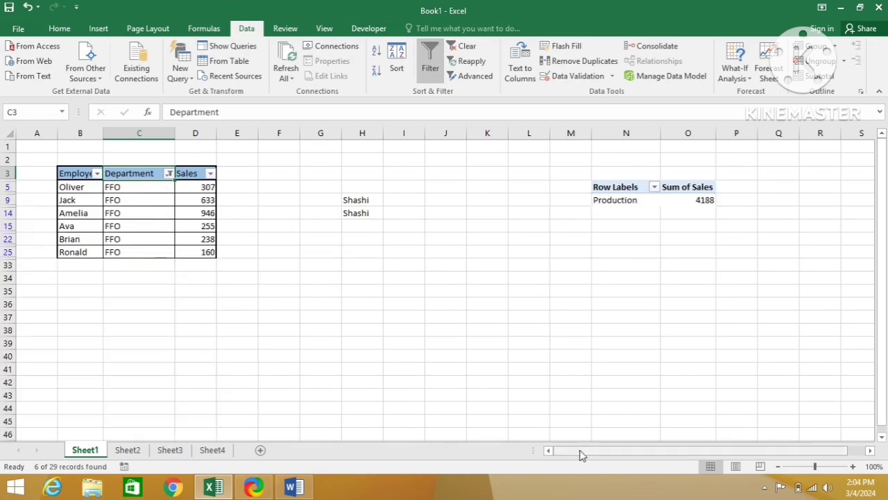
# Copy the Department and Sales cells of the filtered FFO records.
pyautogui.hotkey('shift', 'Right')
pyautogui.hotkey('ctrl', 'shift', 'Down')
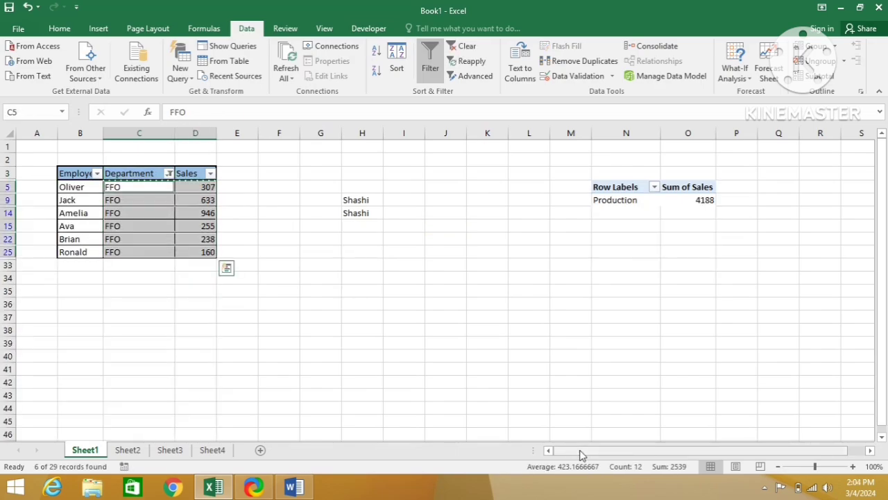
pyautogui.hotkey('ctrl', 'c')
pyautogui.press('Right')
pyautogui.press('Right')
pyautogui.press('Right')
pyautogui.press('Right')
pyautogui.press('Right')
pyautogui.press('Right')
pyautogui.press('Down')
pyautogui.press('Down')
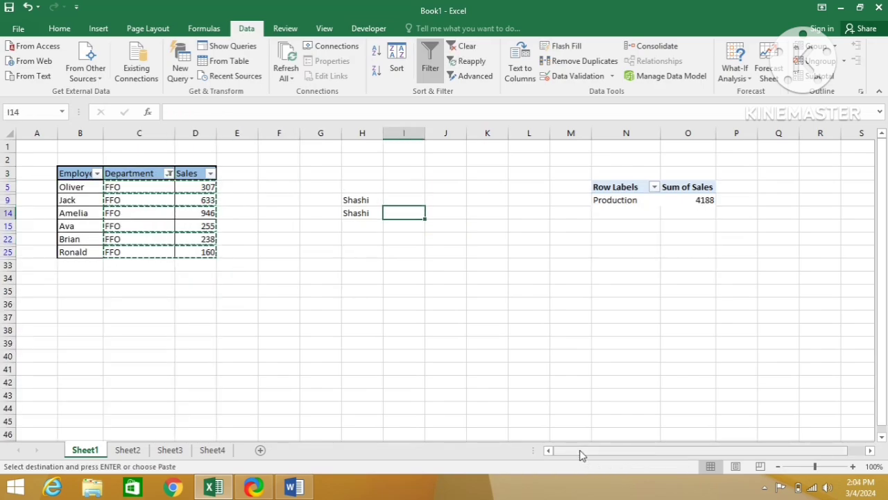
pyautogui.press('Down')
pyautogui.press('Down')
pyautogui.press('Down')
pyautogui.press('Down')
pyautogui.press('Down')
pyautogui.press('Down')
pyautogui.press('Down')
pyautogui.press('Down')
pyautogui.press('Down')
pyautogui.press('Down')
pyautogui.press('Down')
pyautogui.press('Down')
pyautogui.press('Down')
pyautogui.press('Down')
pyautogui.press('Down')
pyautogui.press('Down')
pyautogui.press('Down')
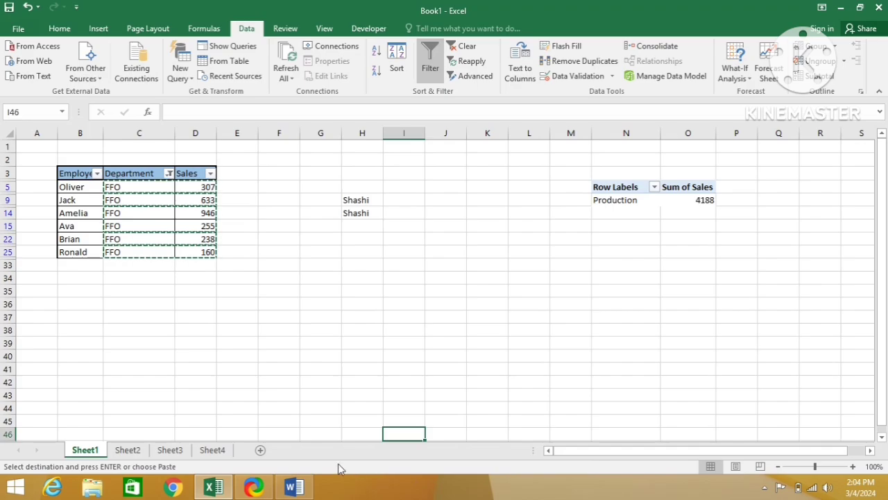
# Paste the copied FFO department and sales cells into Sheet4 starting at A1.
pyautogui.click(225, 451)
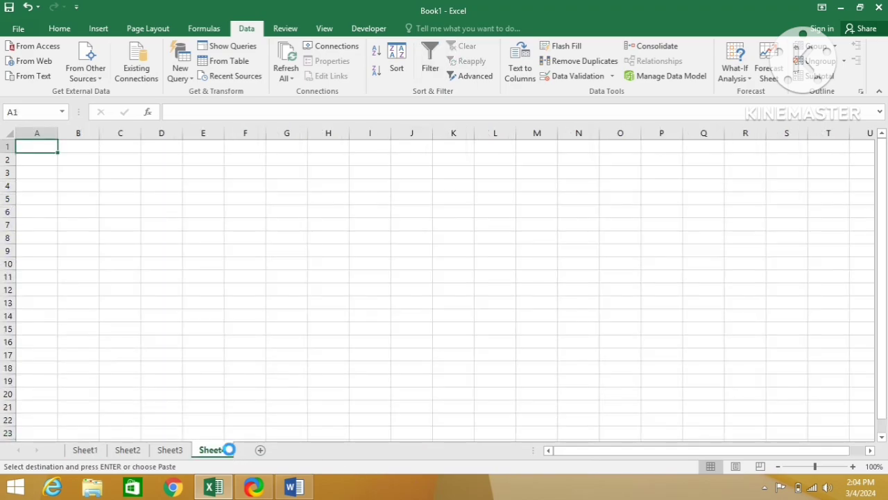
pyautogui.hotkey('ctrl', 'v')
# Start a SUM formula in B7, directly below the pasted sales figures on Sheet4.
pyautogui.hotkey('ctrl', 'Down')
pyautogui.press('Right')
pyautogui.press('Right')
pyautogui.press('Down')
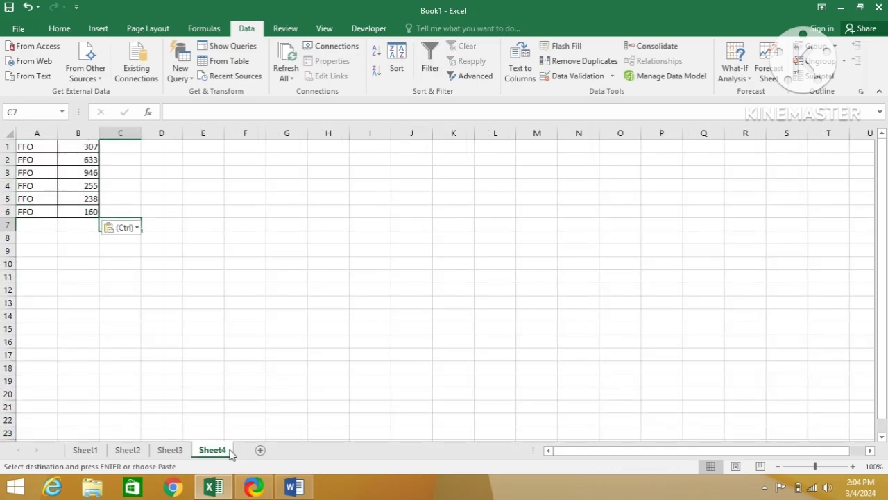
pyautogui.press('Left')
pyautogui.write('=sma')
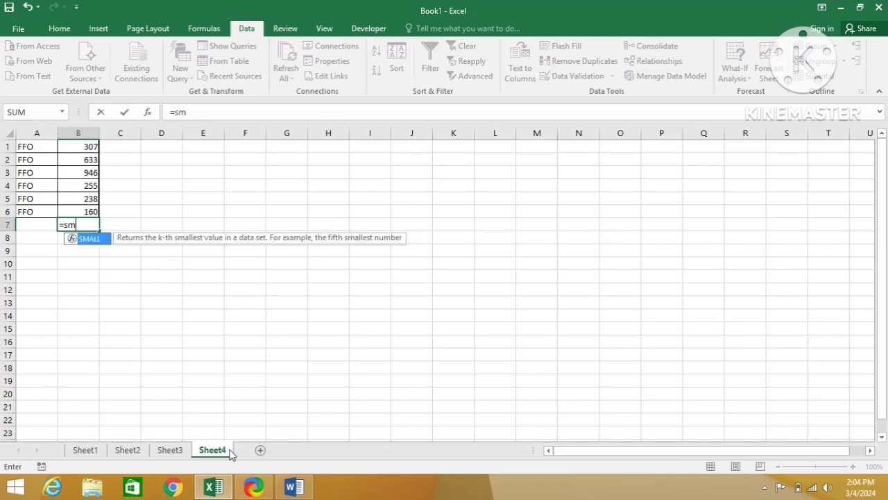
pyautogui.press('Tab')
pyautogui.press('BackSpace')
pyautogui.press('BackSpace')
pyautogui.press('BackSpace')
pyautogui.press('BackSpace')
pyautogui.press('BackSpace')
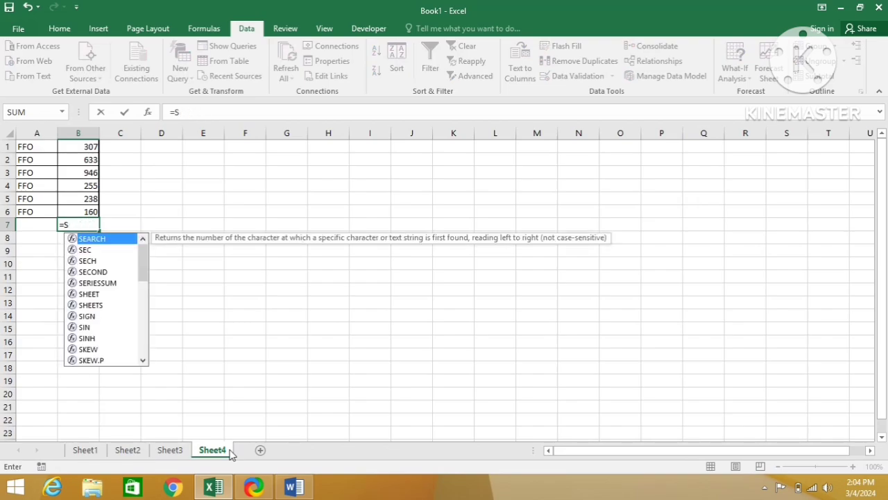
pyautogui.write('um')
pyautogui.press('Tab')
# Complete the B7 SUM formula with the sales range B1:B6, enter it and reselect B7.
pyautogui.press('Up')
pyautogui.hotkey('shift', 'Up')
pyautogui.hotkey('shift', 'Up')
pyautogui.hotkey('shift', 'Up')
pyautogui.hotkey('shift', 'Up')
pyautogui.hotkey('shift', 'Up')
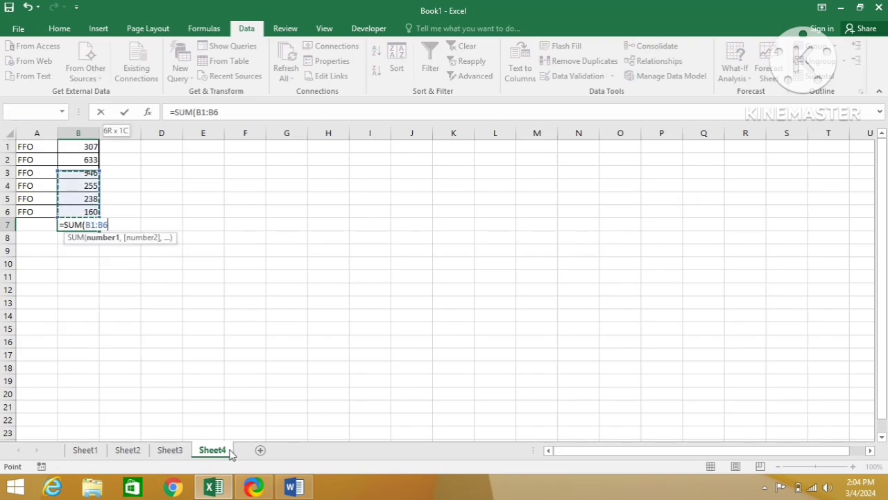
pyautogui.press('Return')
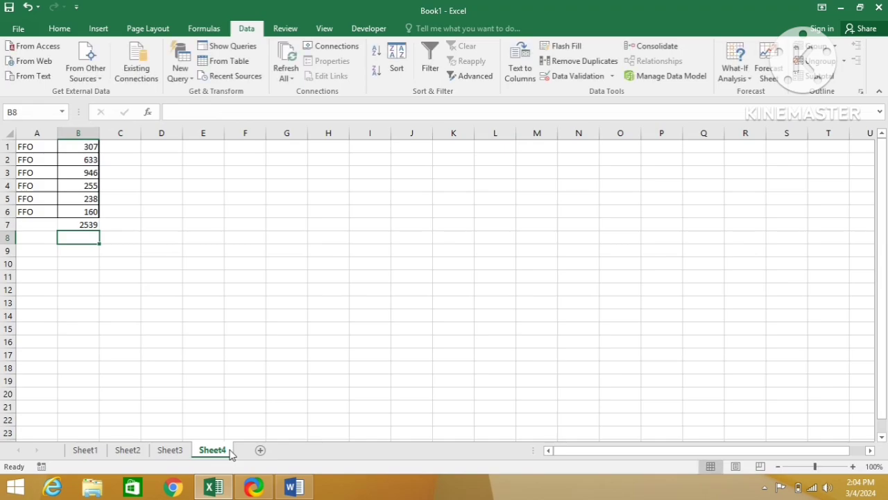
pyautogui.press('Up')
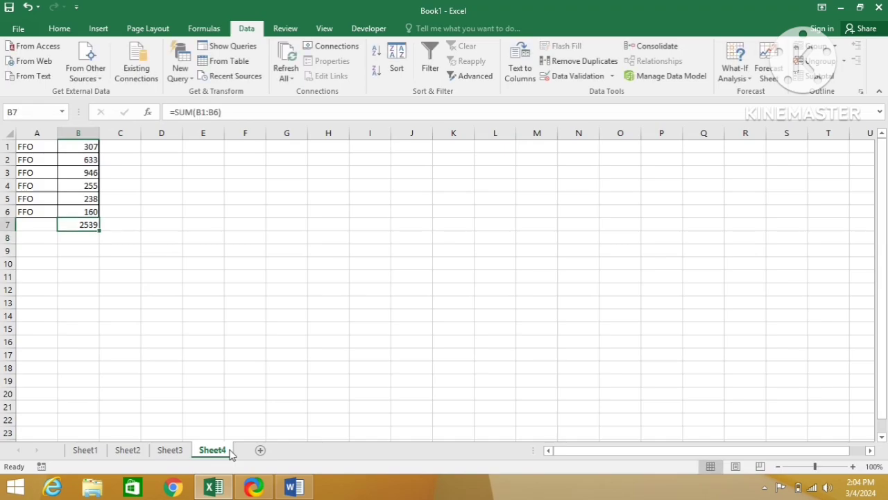
# Return to Sheet1 and remove the filter from the employee sales table.
pyautogui.hotkey('ctrl', 'pageup')
pyautogui.hotkey('ctrl', 'pageup')
pyautogui.hotkey('ctrl', 'pageup')
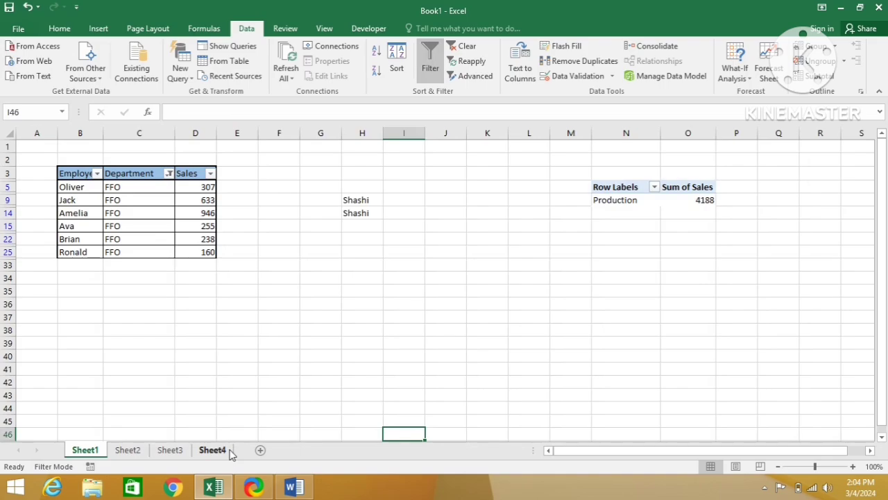
pyautogui.press('Up')
pyautogui.press('Up')
pyautogui.press('Up')
pyautogui.press('Left')
pyautogui.press('Left')
pyautogui.press('Left')
pyautogui.press('Left')
pyautogui.press('Left')
pyautogui.press('Left')
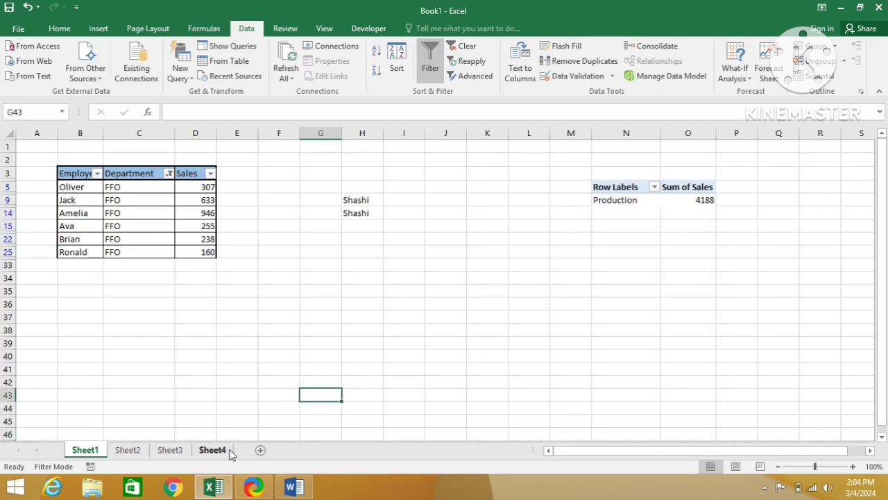
pyautogui.hotkey('ctrl', 'Up')
pyautogui.press('Up')
pyautogui.press('Up')
pyautogui.press('Up')
pyautogui.press('Up')
pyautogui.press('Up')
pyautogui.press('Up')
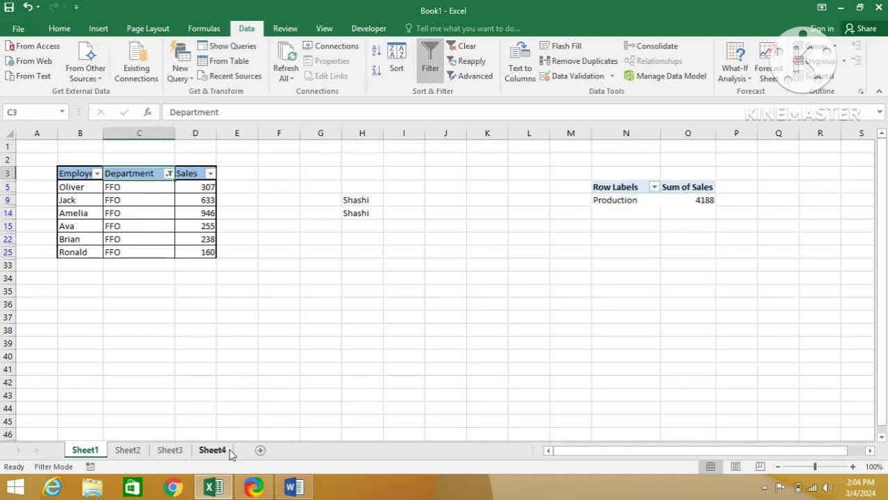
pyautogui.hotkey('ctrl', 'shift', 'l')
pyautogui.press('Down')
pyautogui.press('Down')
pyautogui.press('Up')
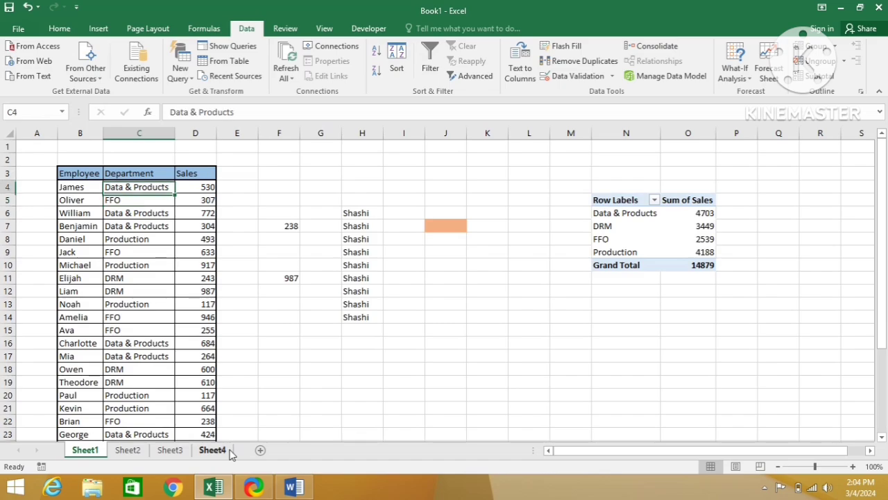
# Create a PivotTable from the employee sales table B3:D32 on the existing worksheet at Sheet1 cell N14.
pyautogui.press('Up')
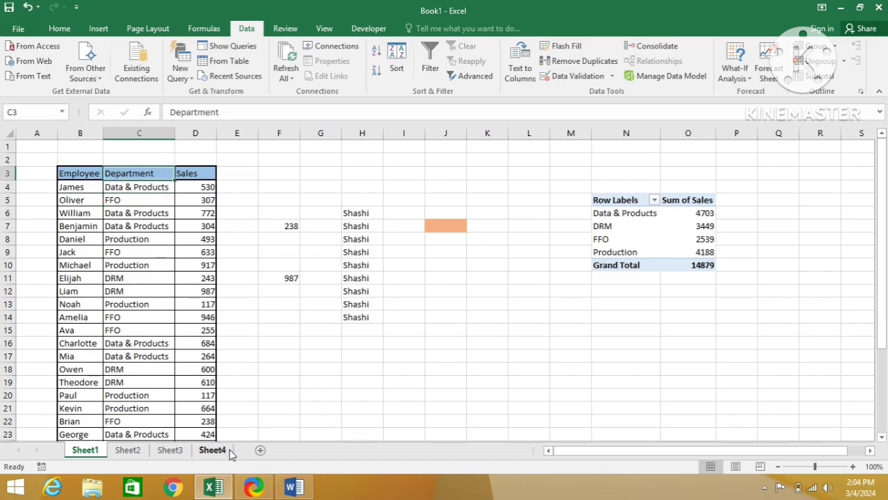
pyautogui.hotkey('alt', 'n')
pyautogui.press('v')
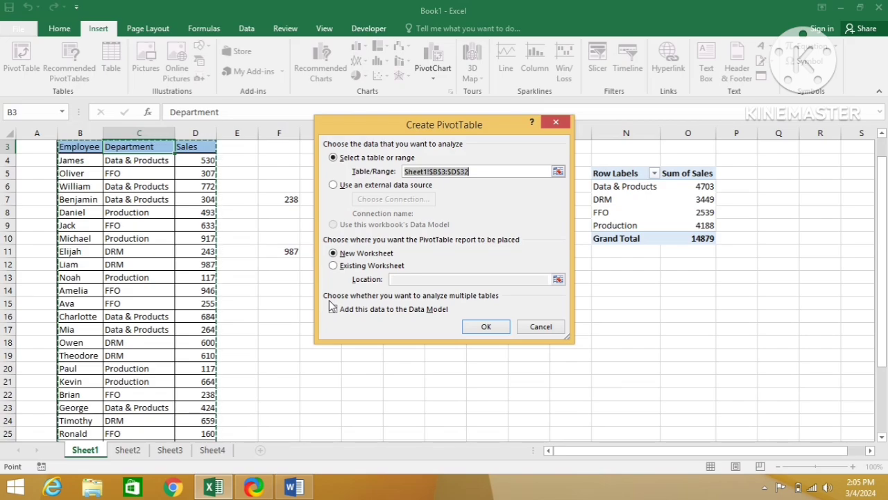
pyautogui.click(764, 490)
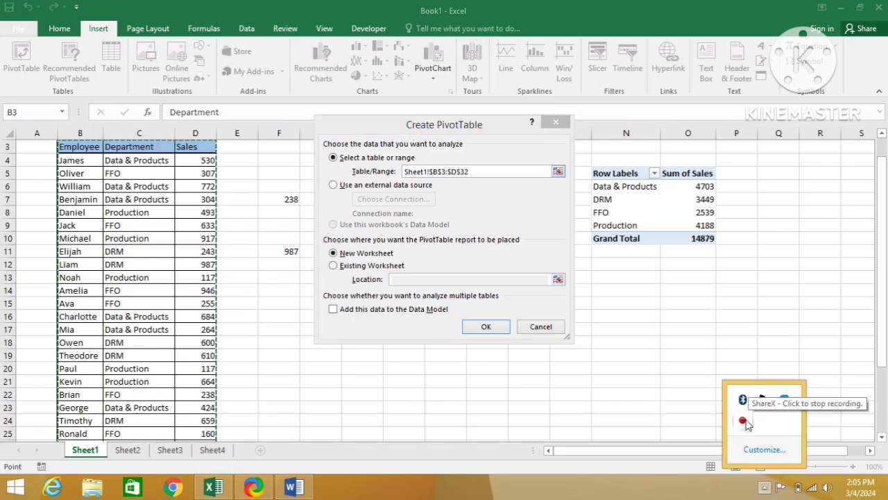
pyautogui.click(542, 387)
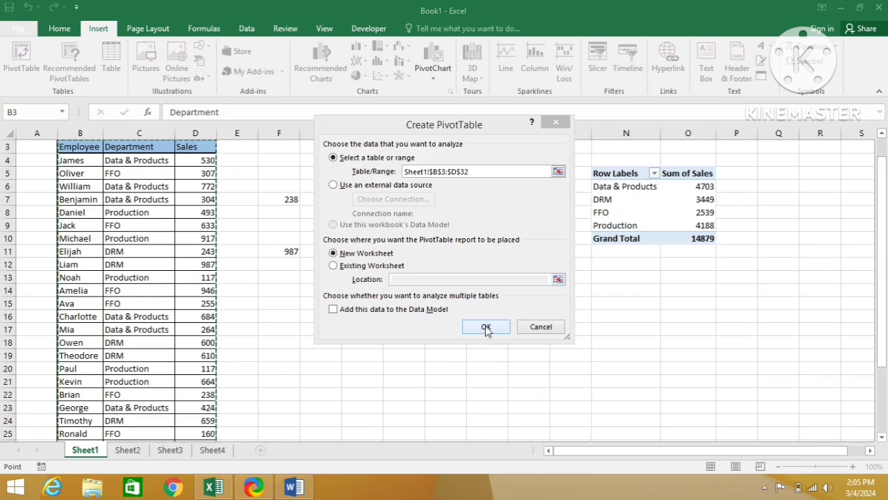
pyautogui.click(335, 267)
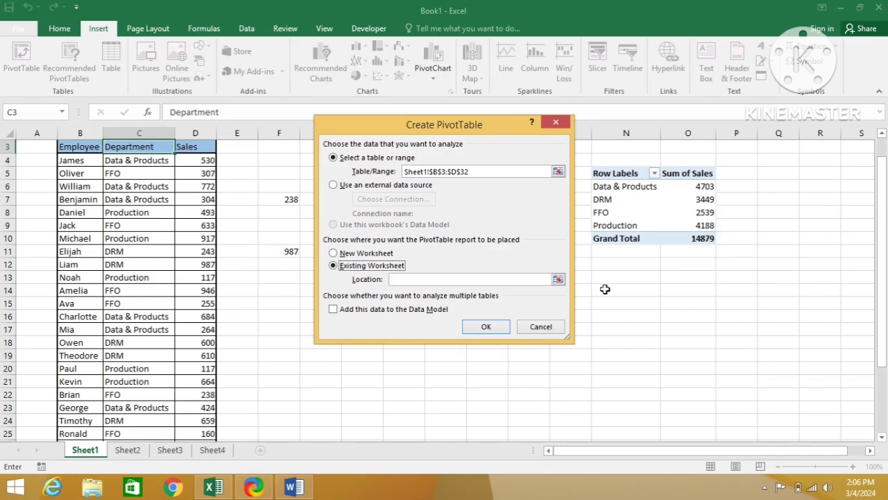
pyautogui.click(605, 288)
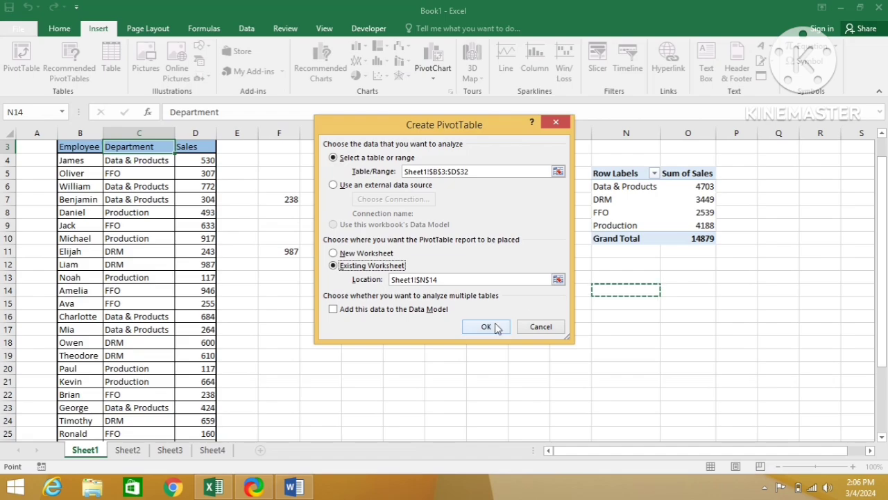
pyautogui.click(486, 326)
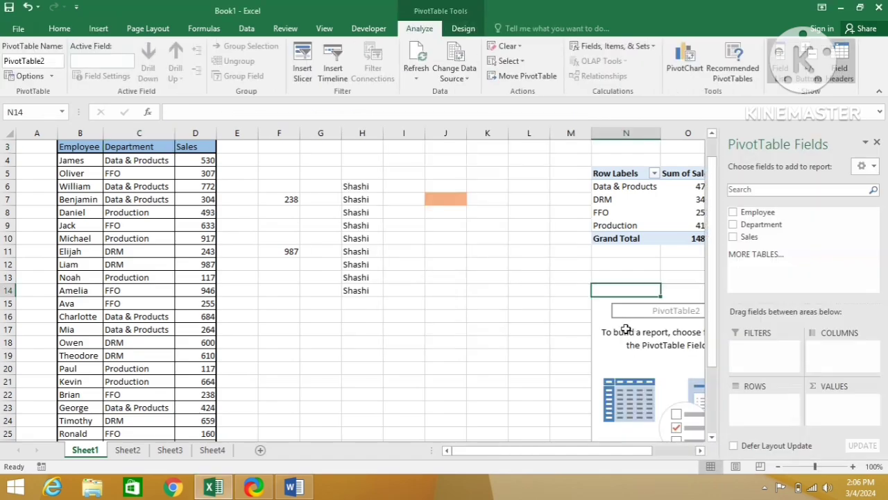
# Build the new PivotTable with Department as the rows and the sum of Sales as the values.
pyautogui.moveTo(756, 224); pyautogui.dragTo(756, 415)
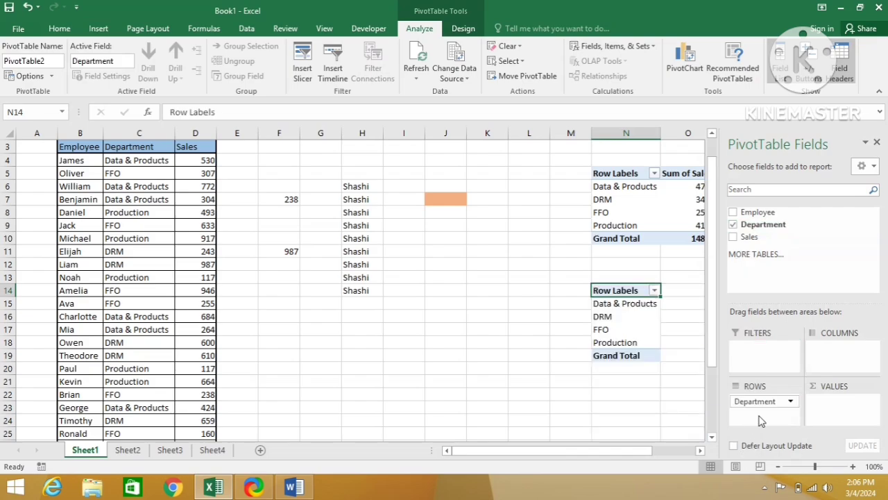
pyautogui.moveTo(613, 456); pyautogui.dragTo(658, 455)
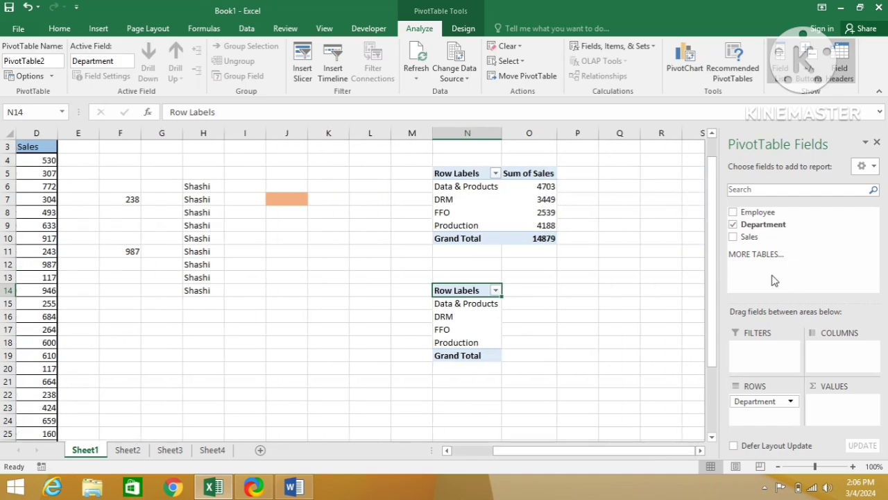
pyautogui.moveTo(750, 237); pyautogui.dragTo(837, 418)
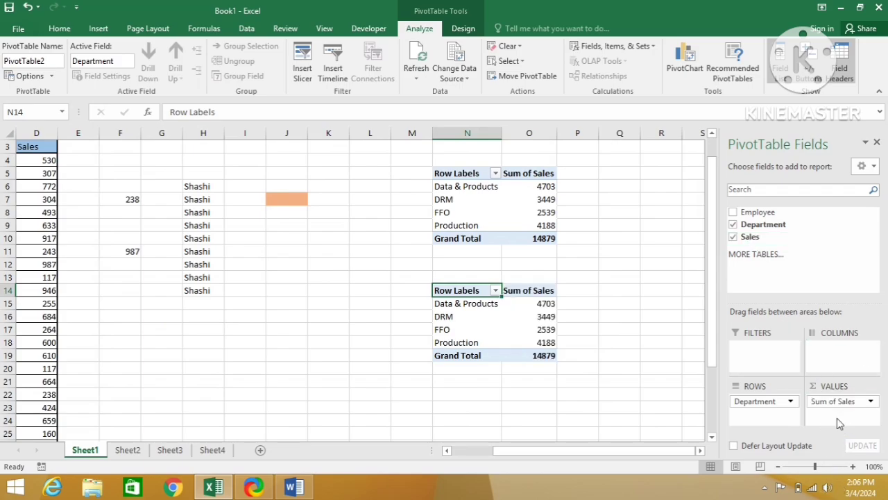
# Review the new PivotTable's department totals and go back to the first record of the employee table.
pyautogui.click(460, 308)
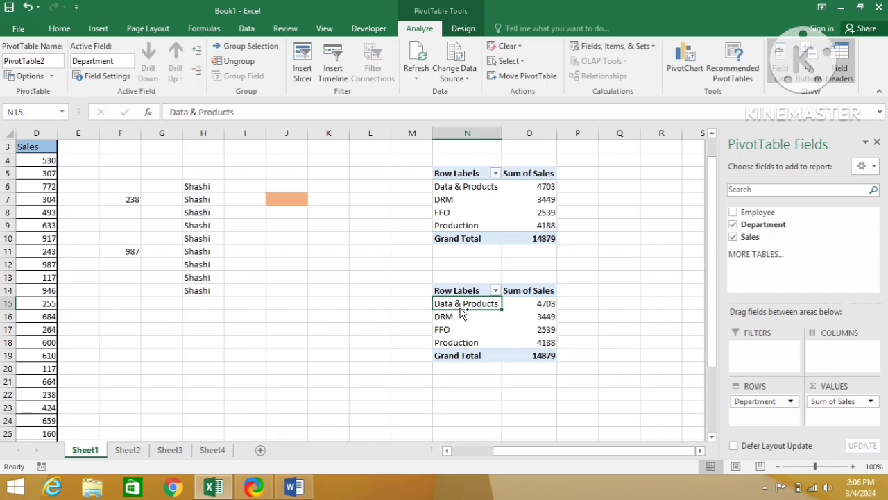
pyautogui.press('Home')
pyautogui.press('Right')
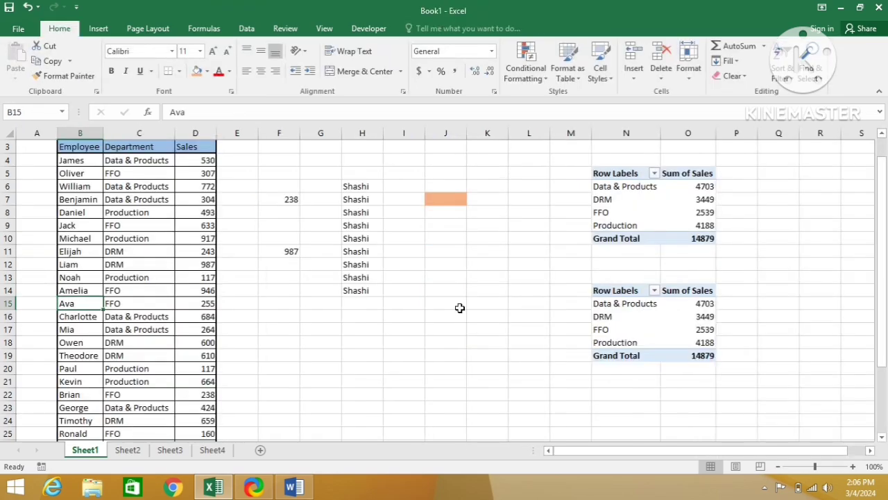
pyautogui.hotkey('ctrl', 'Up')
pyautogui.hotkey('ctrl', 'Up')
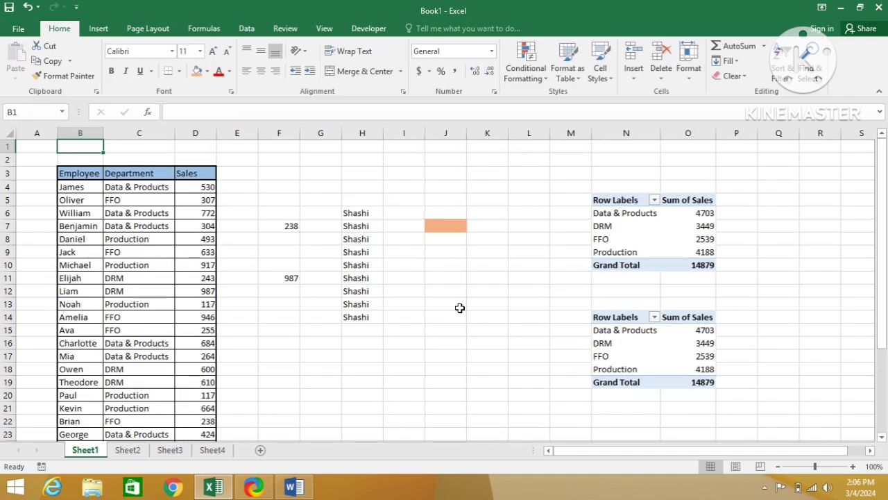
pyautogui.press('Down')
pyautogui.press('Down')
pyautogui.press('Down')
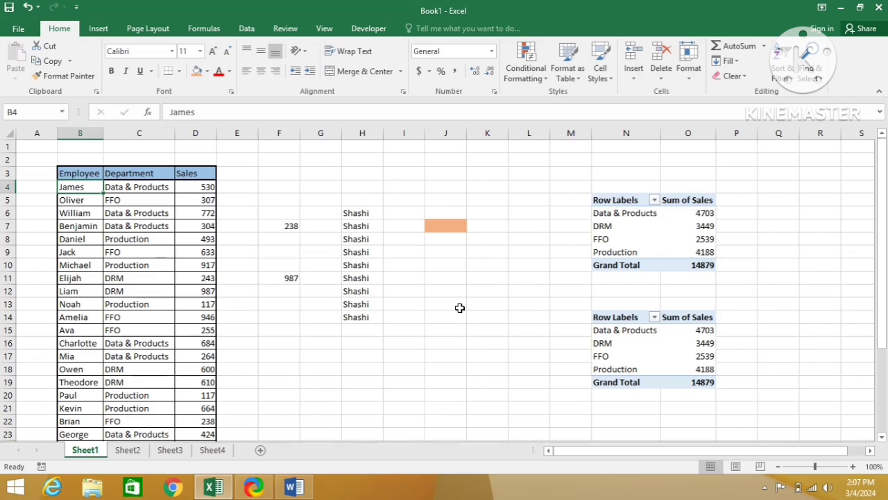
# Check the numbered agenda in the Word document, and open Sheet3 back in the Excel workbook.
pyautogui.hotkey('alt', 'Tab')
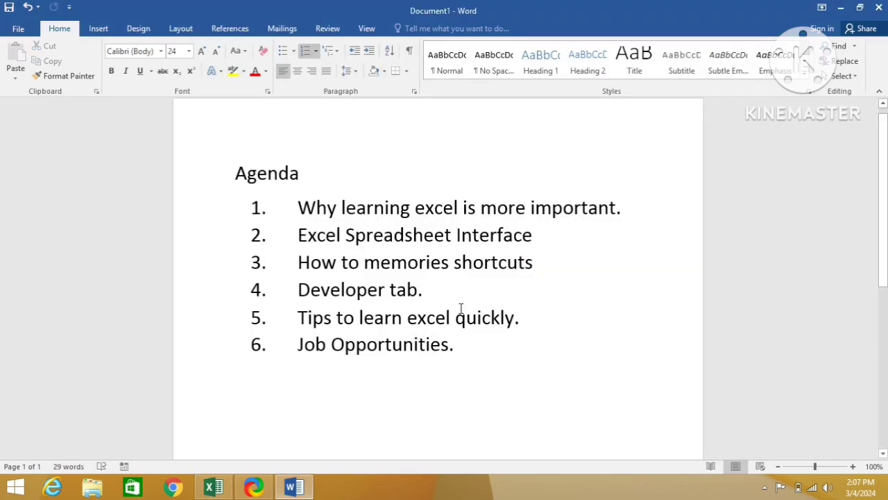
pyautogui.hotkey('alt', 'Tab')
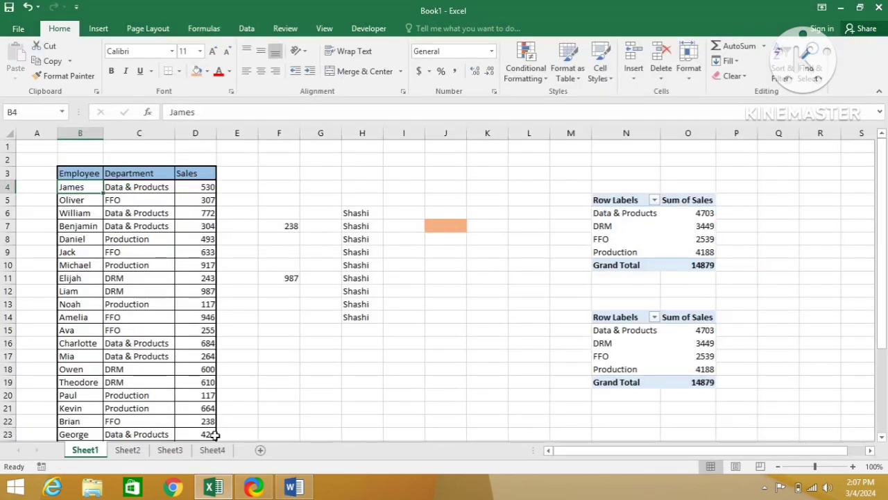
pyautogui.click(127, 450)
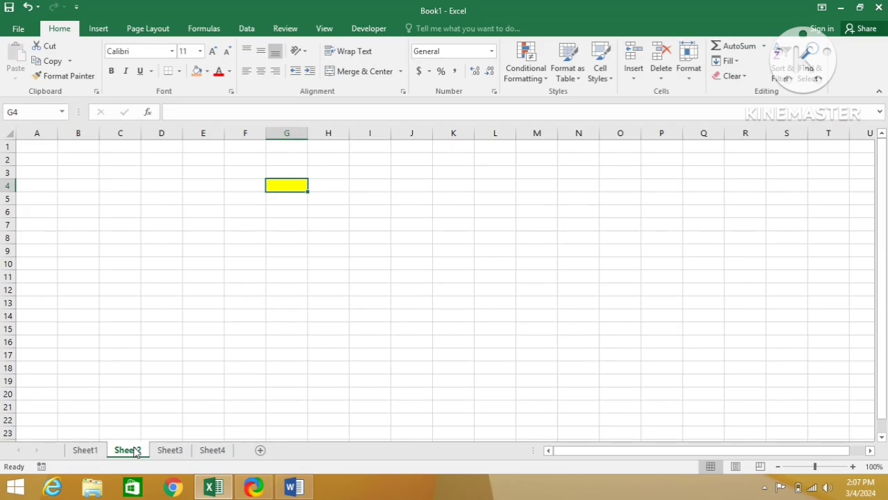
pyautogui.click(169, 451)
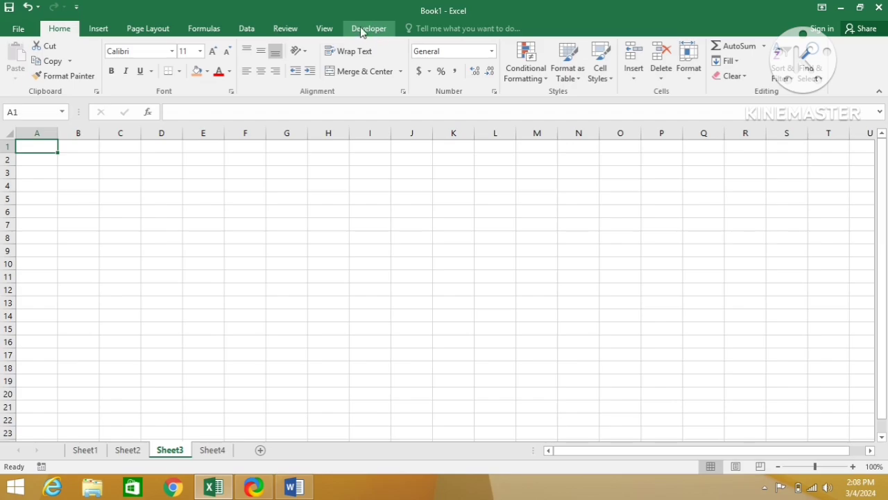
# Turn the Developer tab off and back on in the ribbon customization options and accept the settings.
pyautogui.click(18, 28)
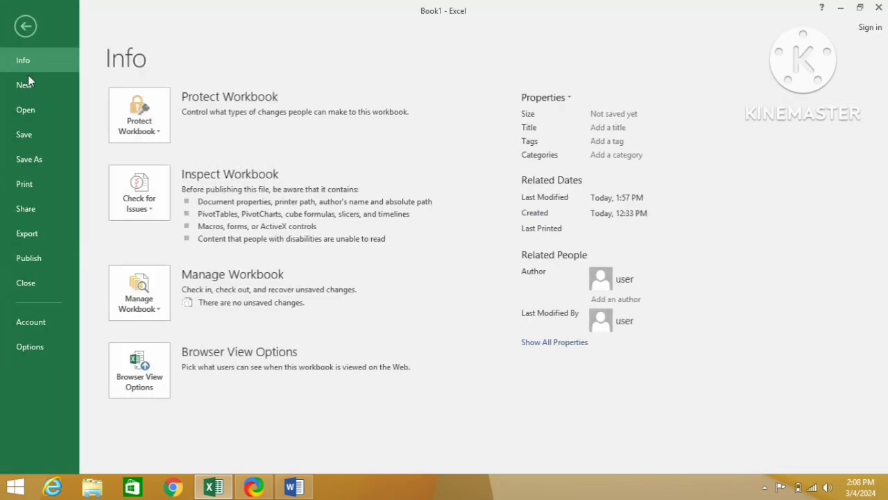
pyautogui.click(41, 347)
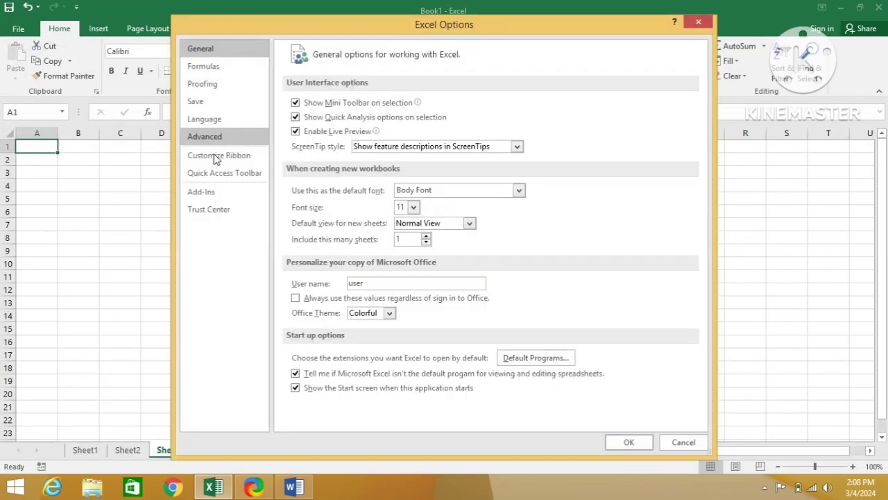
pyautogui.click(216, 158)
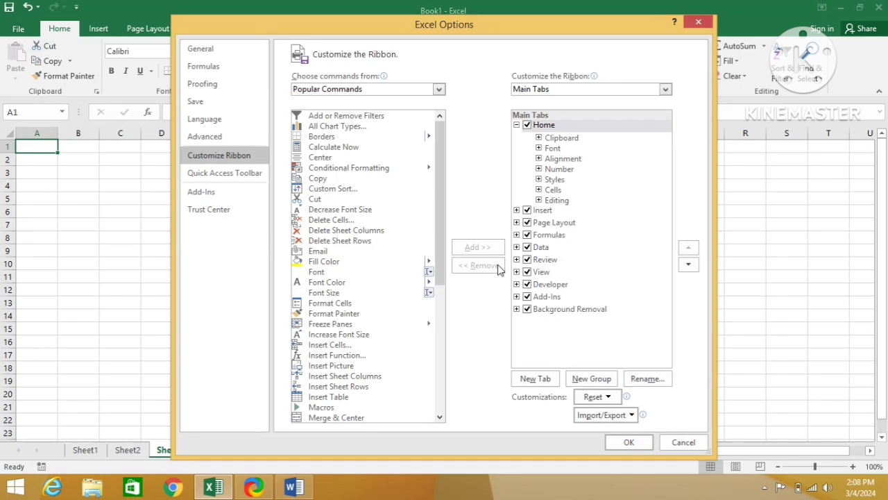
pyautogui.click(528, 285)
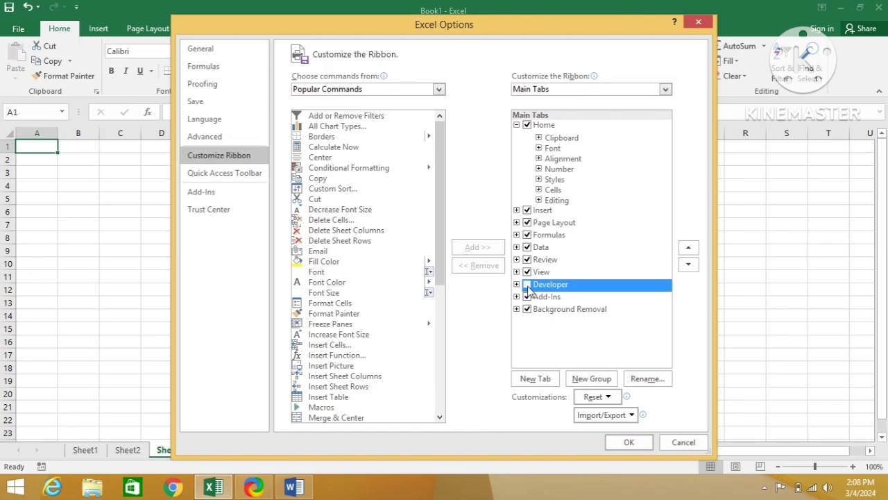
pyautogui.click(527, 286)
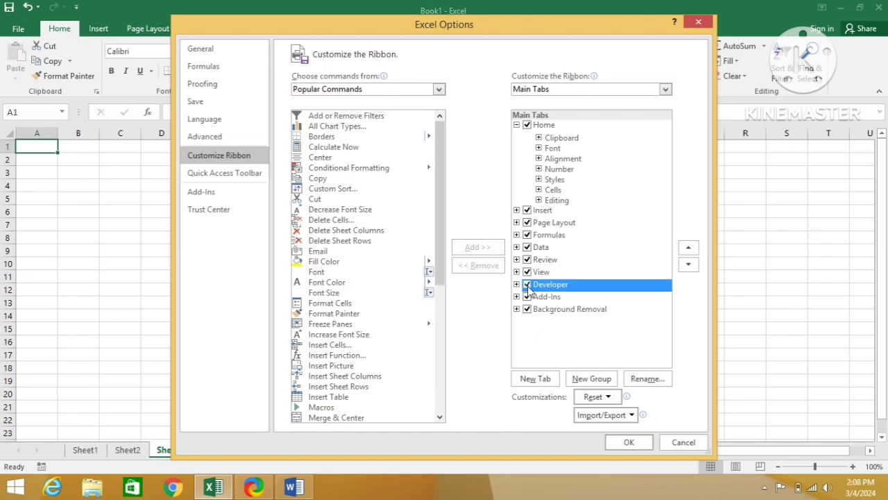
pyautogui.click(614, 443)
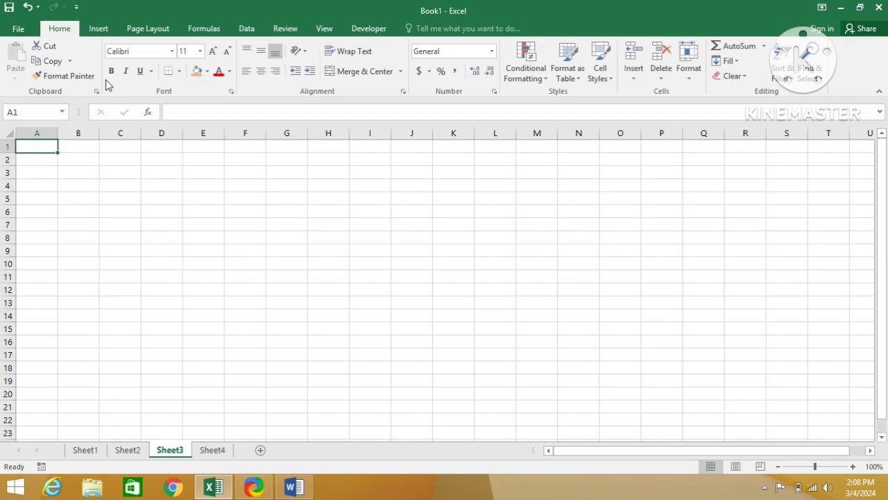
# Examine the choices for font, font size, number format, conditional formatting, inserting cells, cell format and clearing.
pyautogui.click(173, 52)
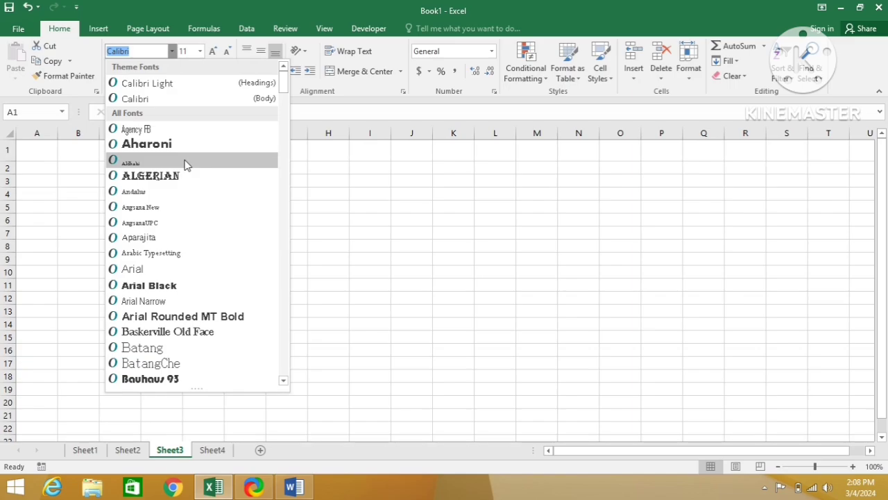
pyautogui.click(200, 52)
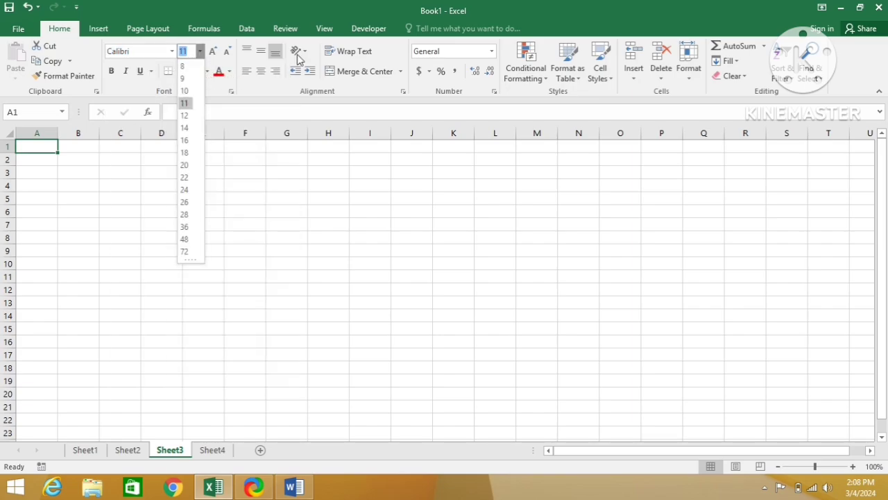
pyautogui.click(492, 53)
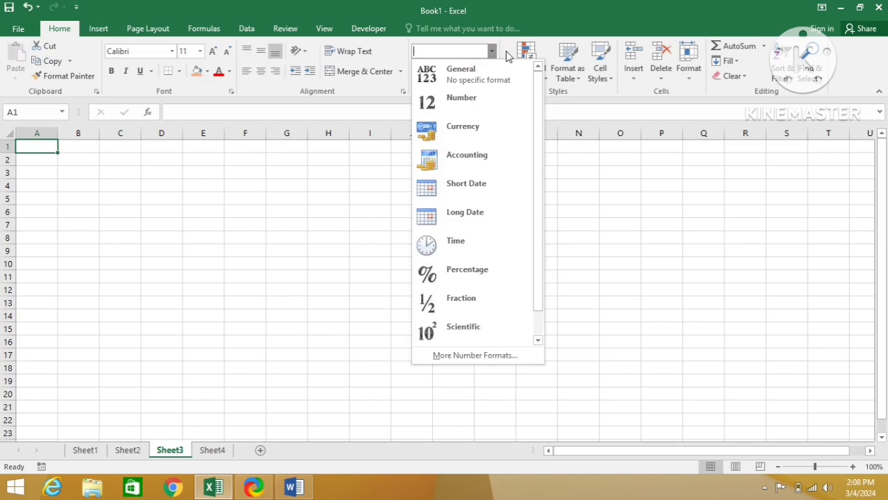
pyautogui.click(548, 80)
pyautogui.click(547, 81)
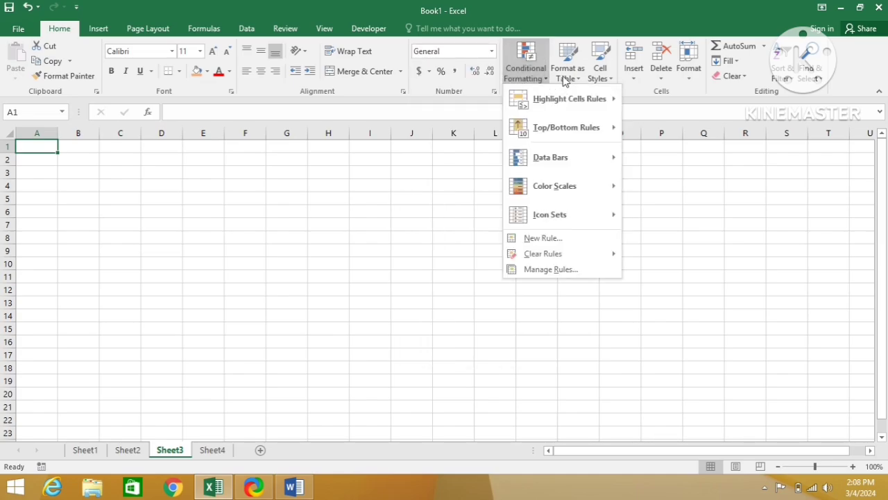
pyautogui.click(633, 81)
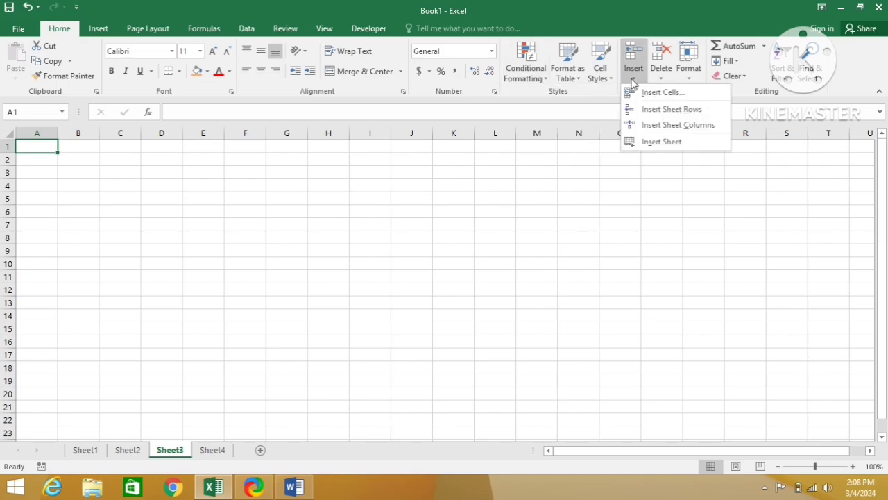
pyautogui.click(695, 80)
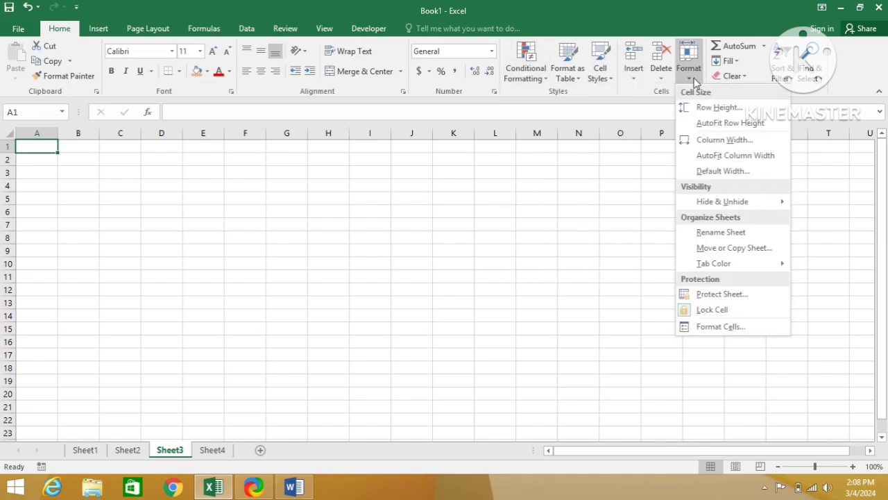
pyautogui.click(747, 77)
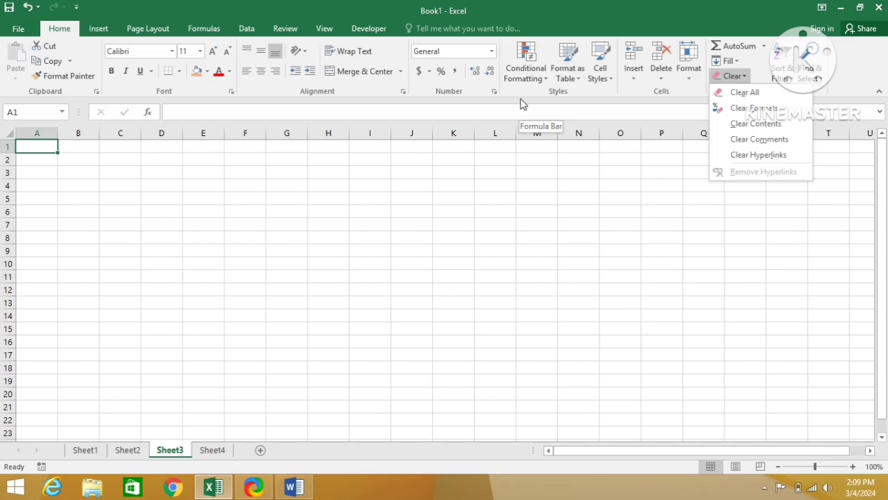
# Look over the Insert, Page Layout and Formulas command sets and the empty formula bar.
pyautogui.click(98, 29)
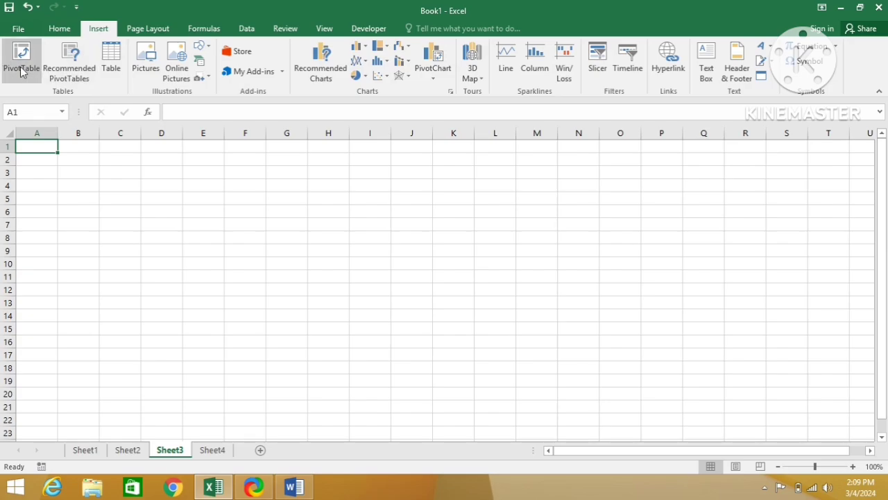
pyautogui.click(148, 29)
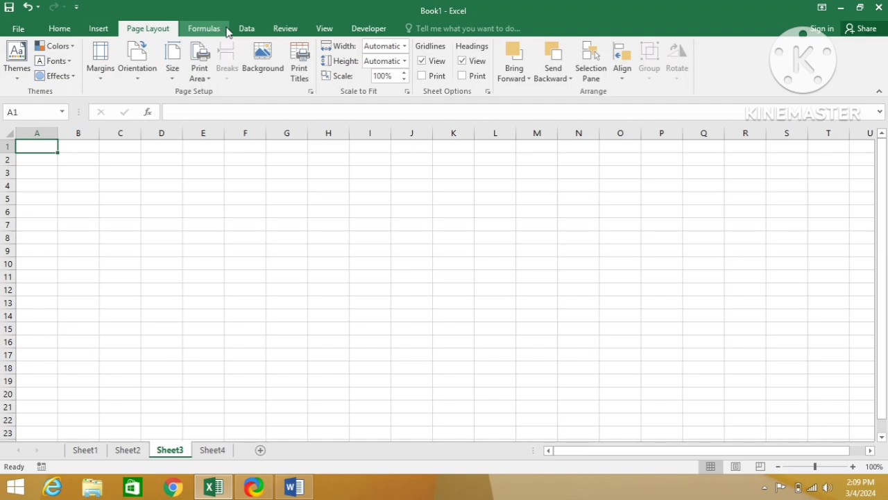
pyautogui.click(205, 29)
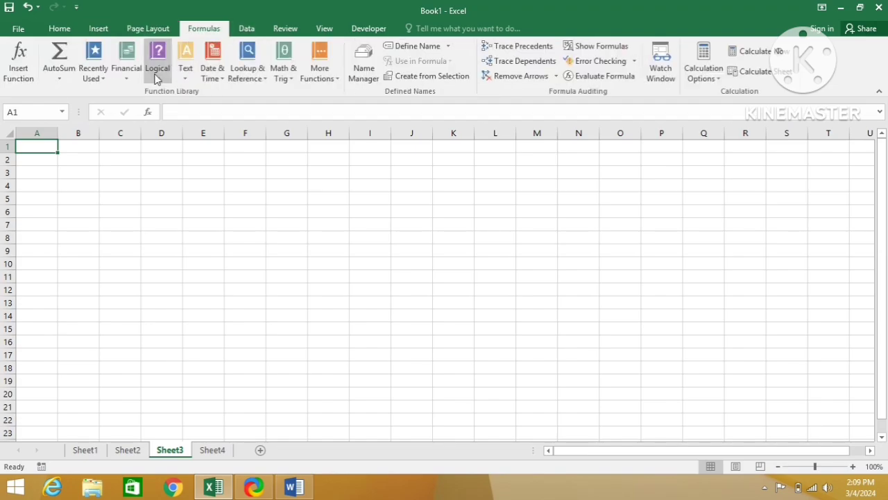
pyautogui.click(266, 112)
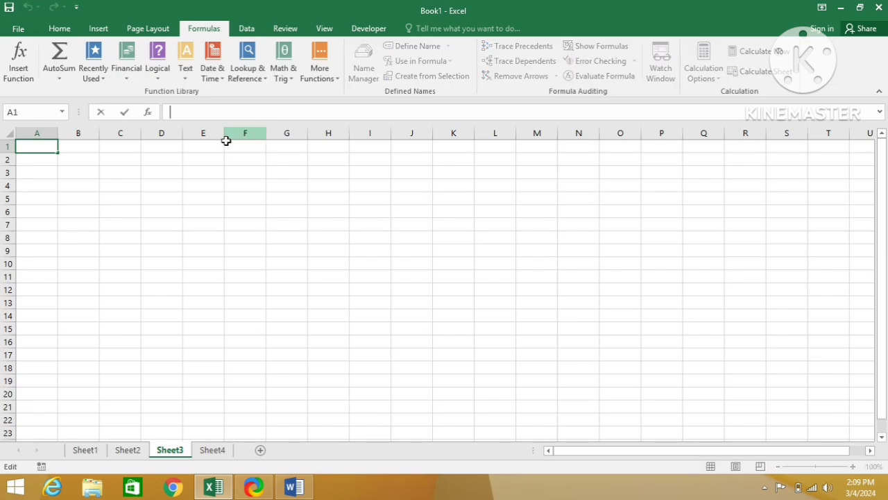
# Enter the formula =SUM(D1:D2) in cell D3 of Sheet3.
pyautogui.click(175, 170)
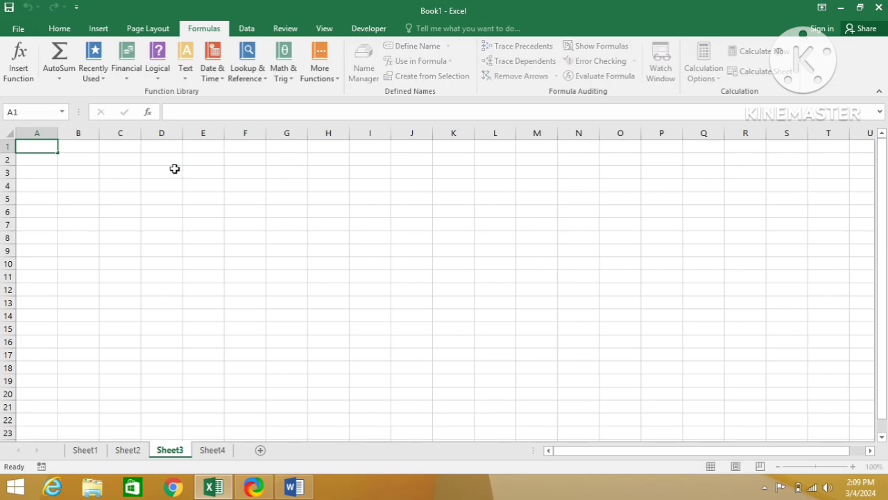
pyautogui.write('=sma')
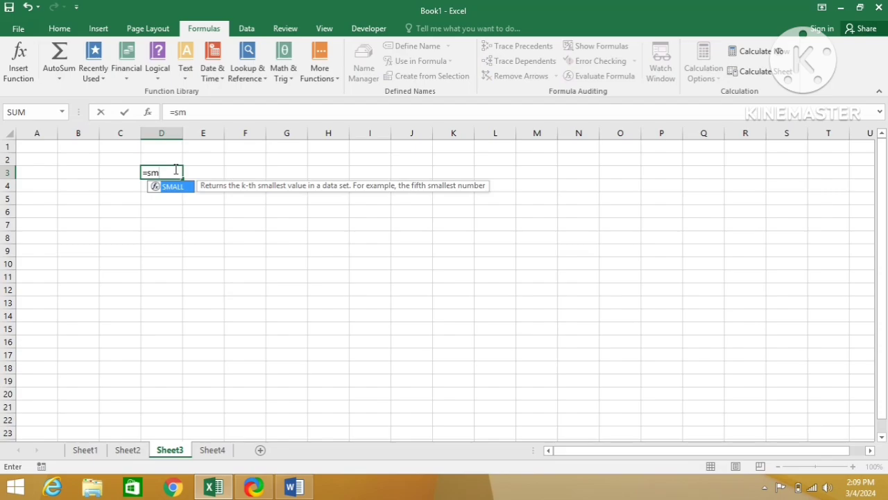
pyautogui.press('BackSpace')
pyautogui.press('BackSpace')
pyautogui.write('um')
pyautogui.press('Tab')
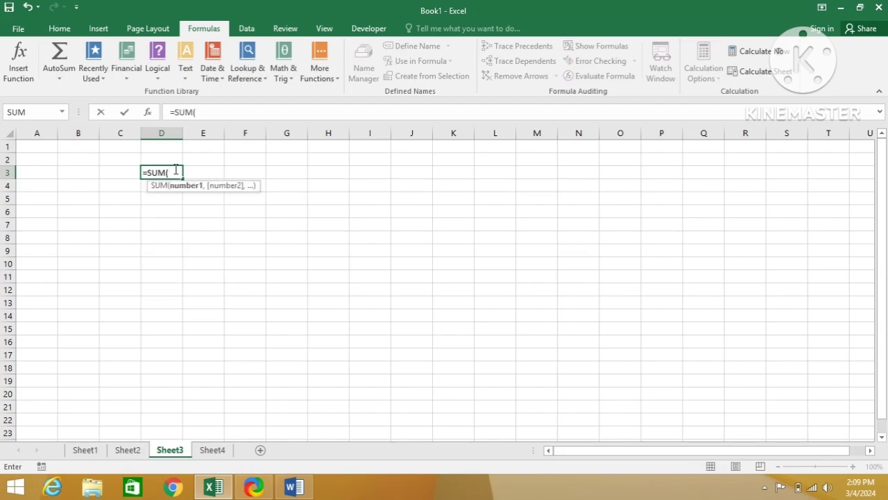
pyautogui.press('Up')
pyautogui.hotkey('shift', 'Up')
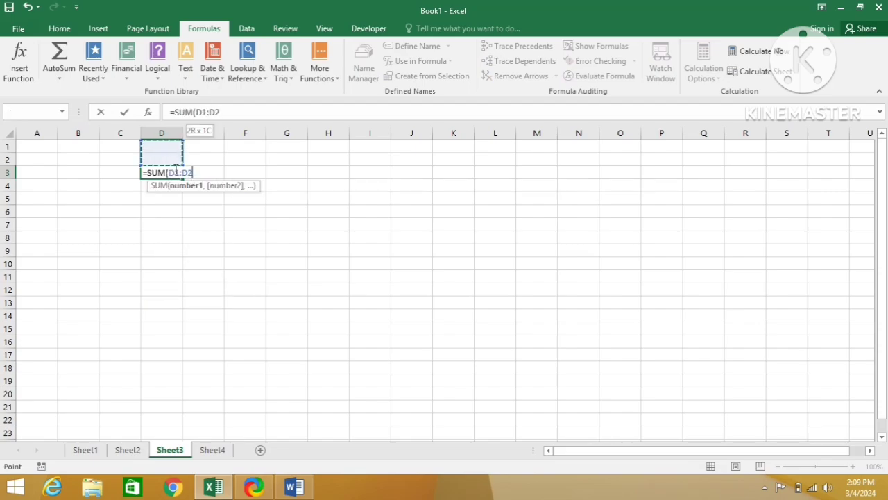
pyautogui.write(')')
pyautogui.press('Return')
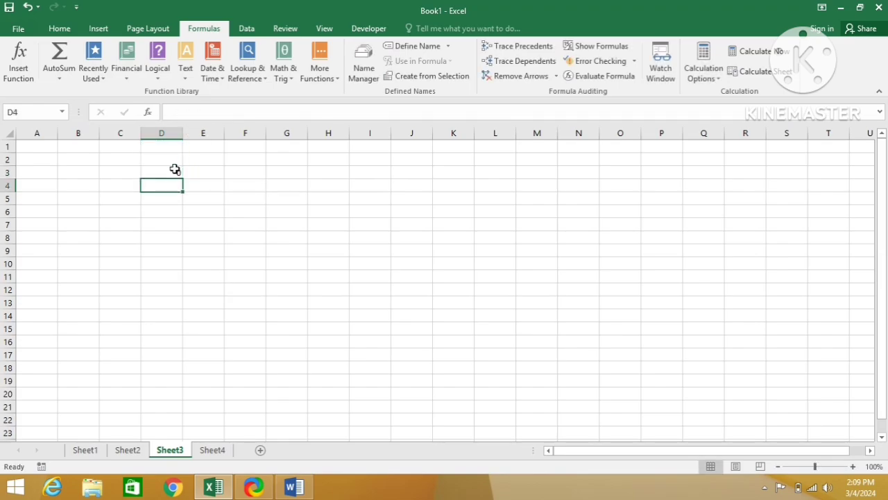
# Inspect the complete SUM formula of cell D3 in the formula bar and leave it as it is.
pyautogui.click(175, 169)
pyautogui.click(236, 114)
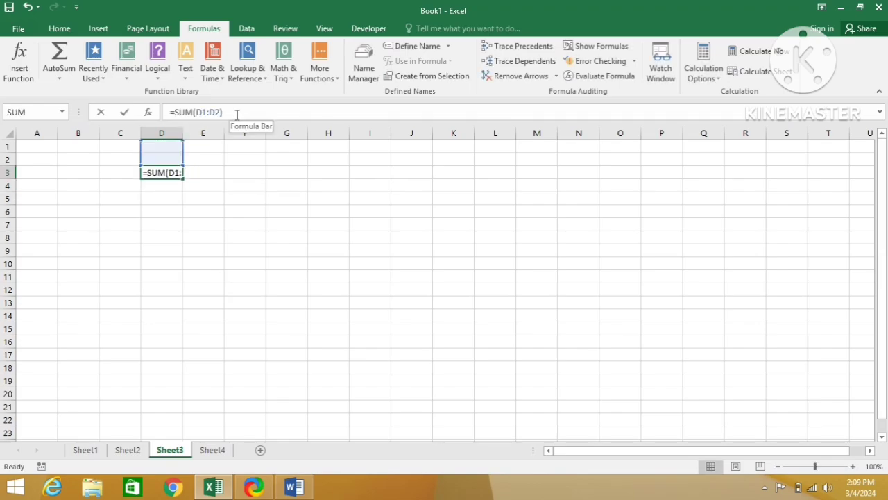
pyautogui.moveTo(237, 114); pyautogui.dragTo(164, 114)
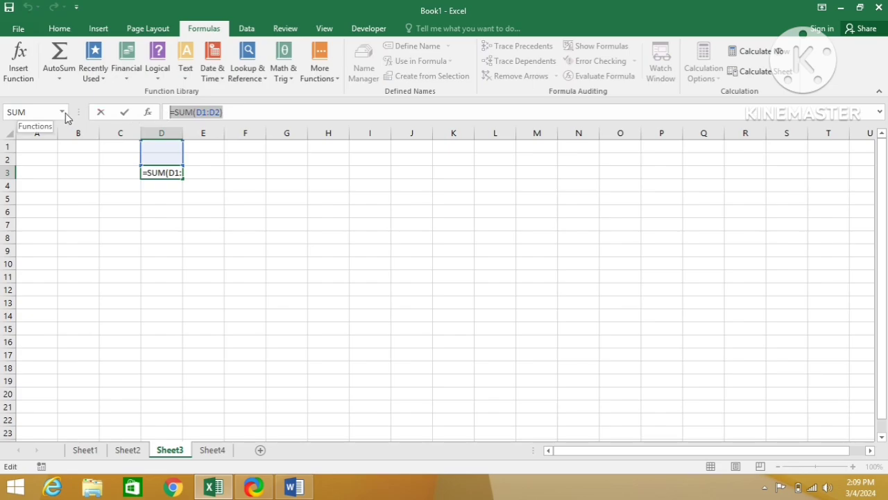
pyautogui.press('Return')
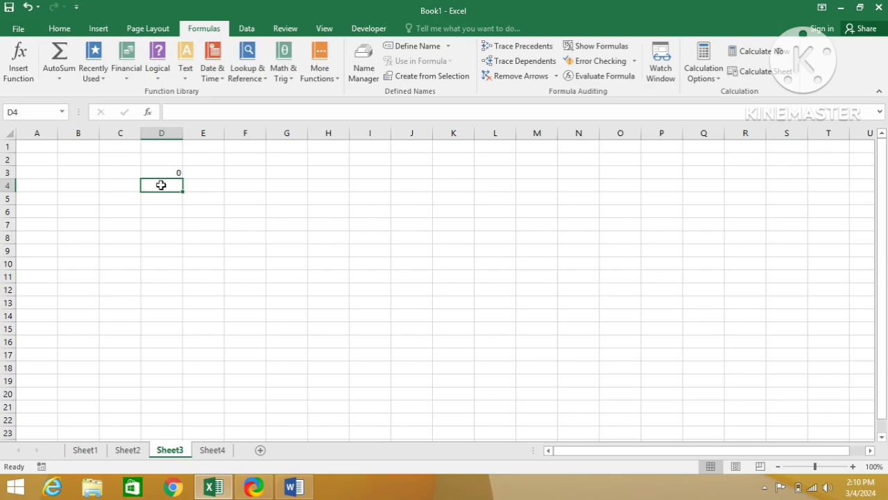
# Mark the cell range D4:H12 as an example and try writing its reference "d4:h12" as text in D4.
pyautogui.moveTo(161, 185); pyautogui.dragTo(336, 301)
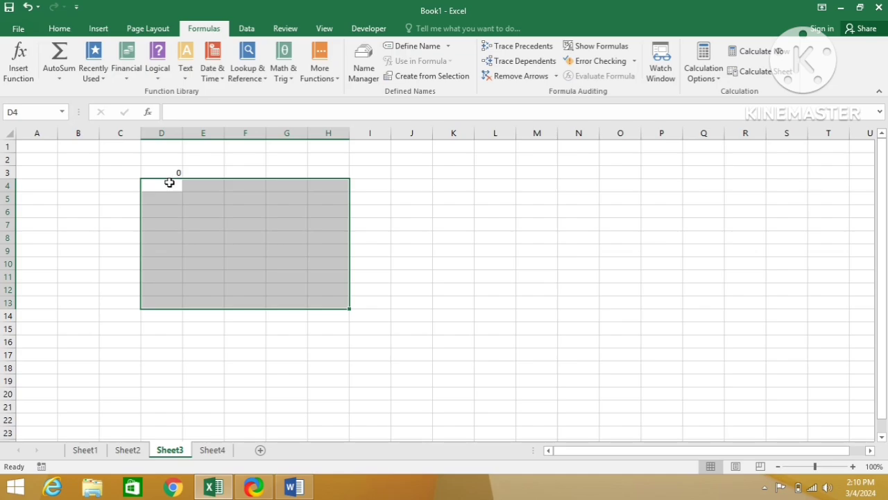
pyautogui.click(169, 183)
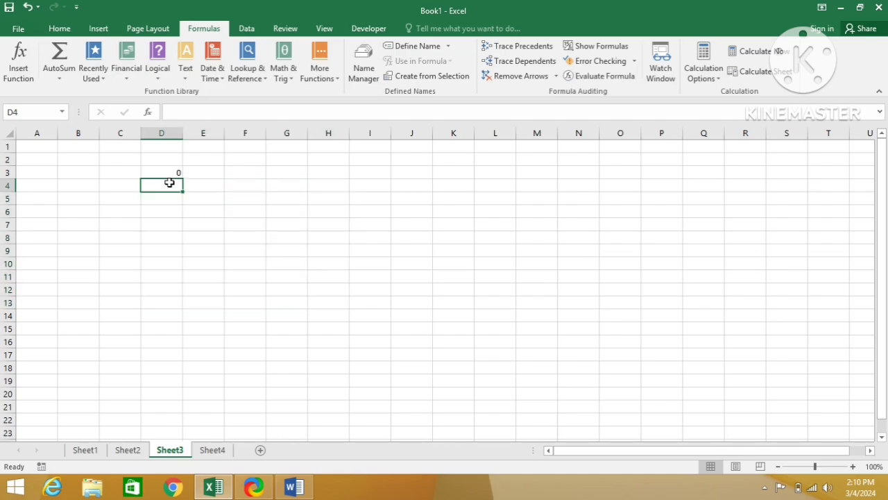
pyautogui.moveTo(170, 182); pyautogui.dragTo(319, 283)
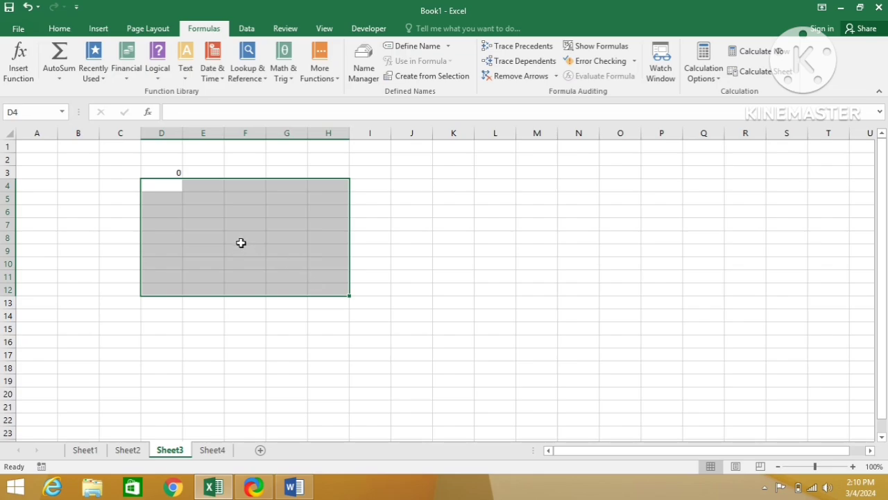
pyautogui.click(174, 115)
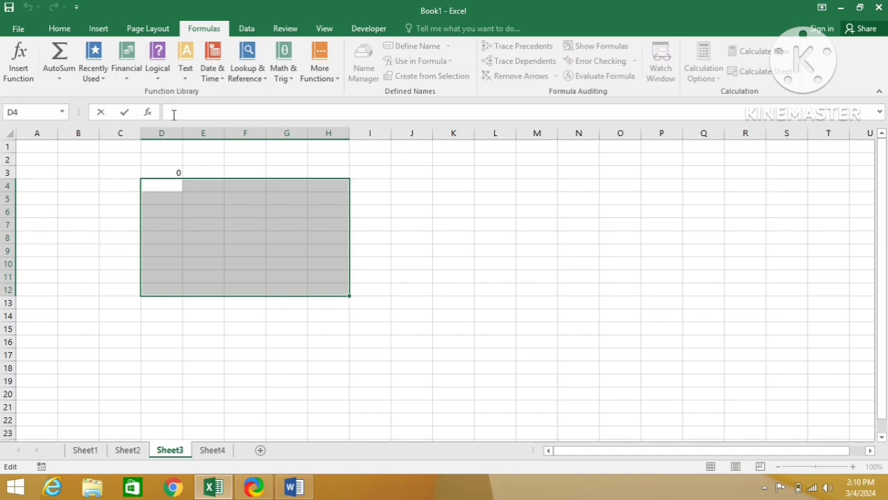
pyautogui.write('"')
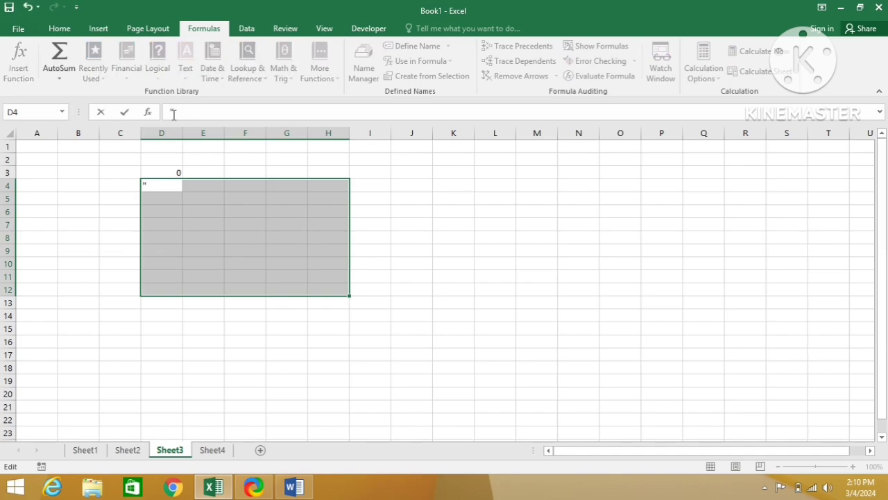
pyautogui.write('d4:h12"')
pyautogui.press('Escape')
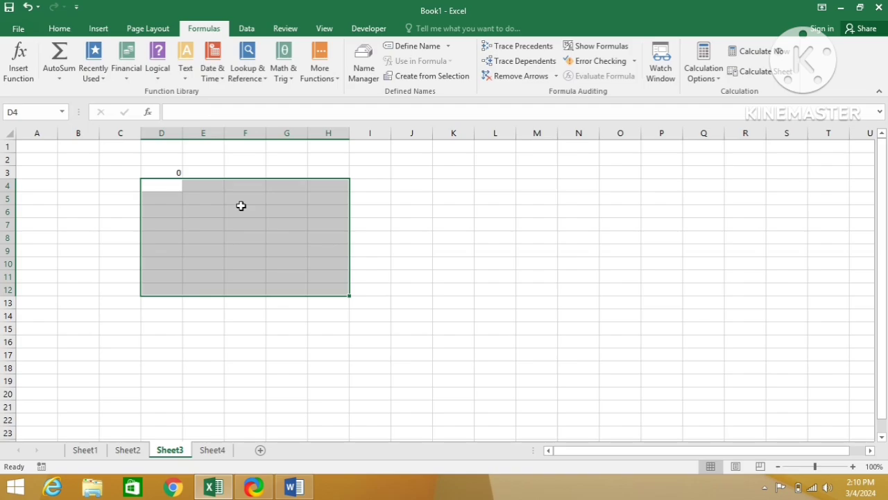
# Go to cell A1, select the whole of row 1 and the entire sheet, and move on to cell A2.
pyautogui.press('Up')
pyautogui.press('Up')
pyautogui.press('Left')
pyautogui.press('Left')
pyautogui.press('Left')
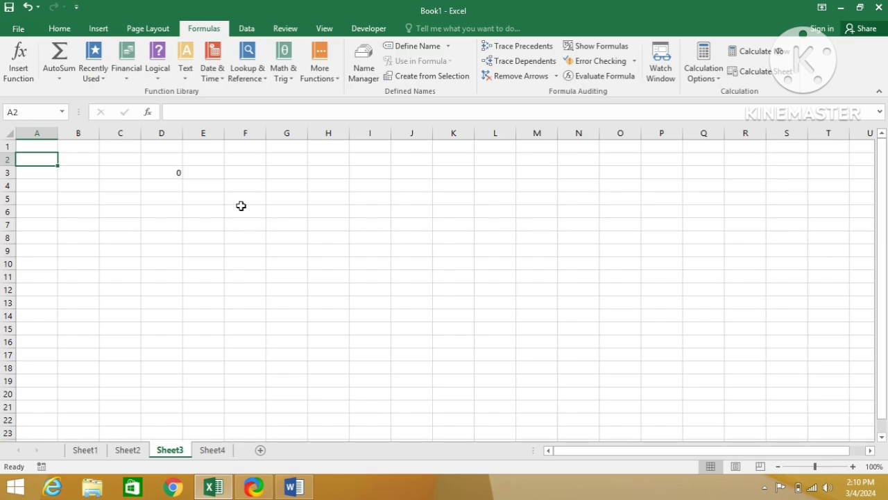
pyautogui.press('Up')
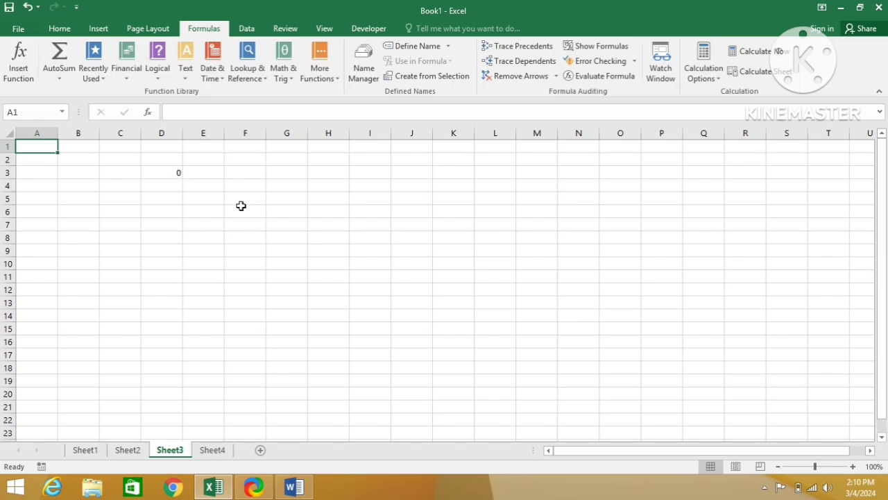
pyautogui.hotkey('shift', 'space')
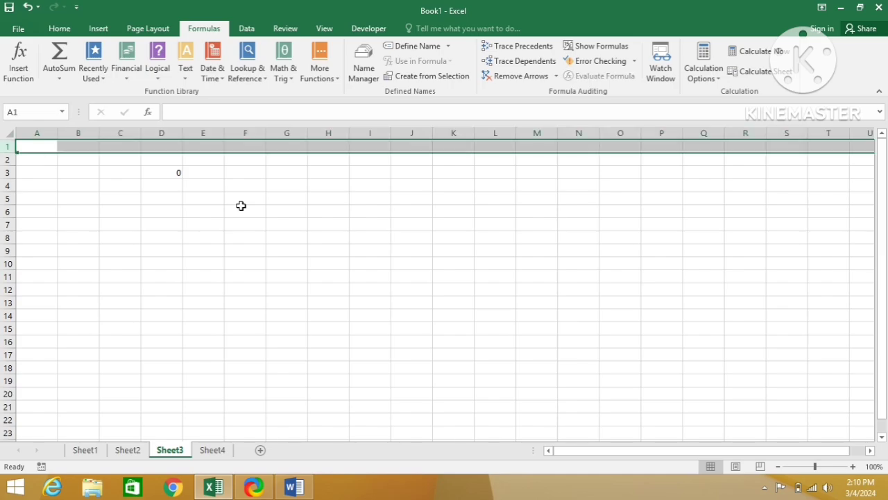
pyautogui.hotkey('ctrl', 'a')
pyautogui.press('Down')
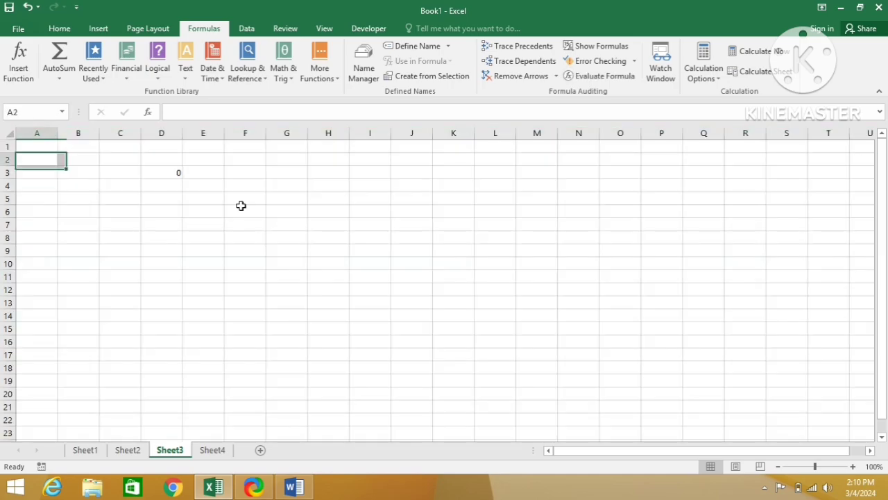
# Select the whole of column A from cell A1, and the whole of column D from cell D1.
pyautogui.press('Up')
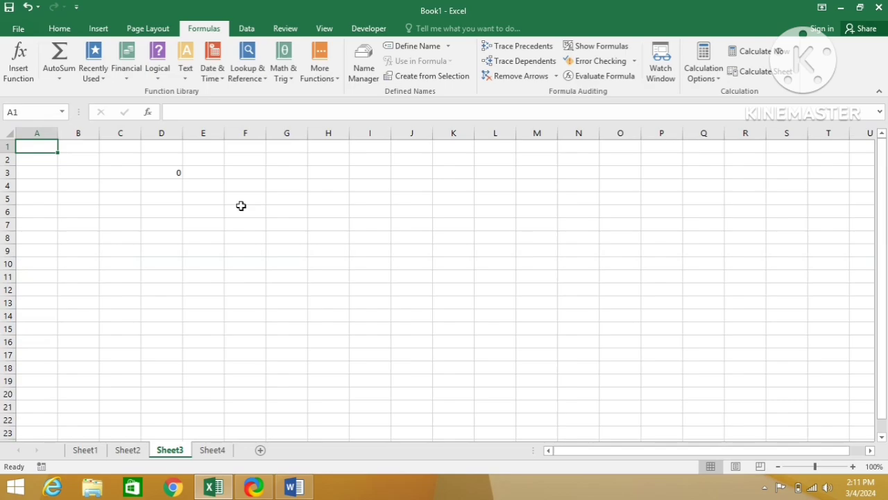
pyautogui.press('Down')
pyautogui.press('Up')
pyautogui.hotkey('ctrl', 'space')
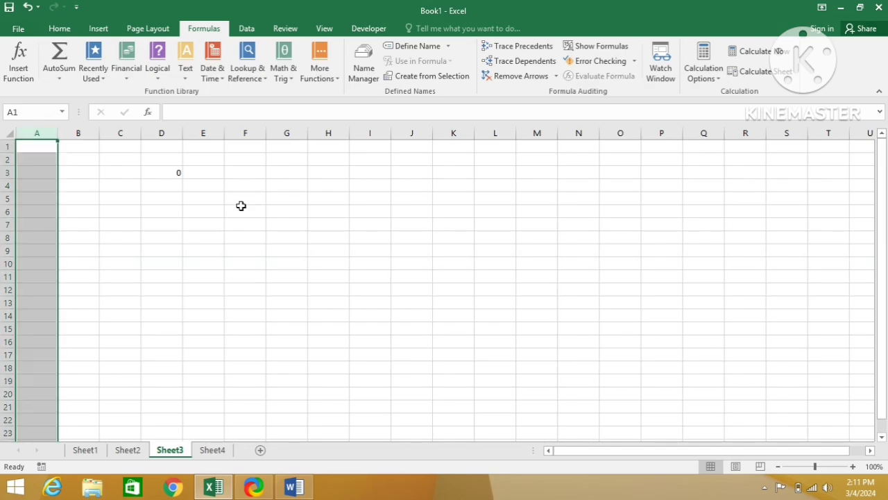
pyautogui.press('Right')
pyautogui.press('Right')
pyautogui.press('Right')
pyautogui.hotkey('ctrl', 'space')
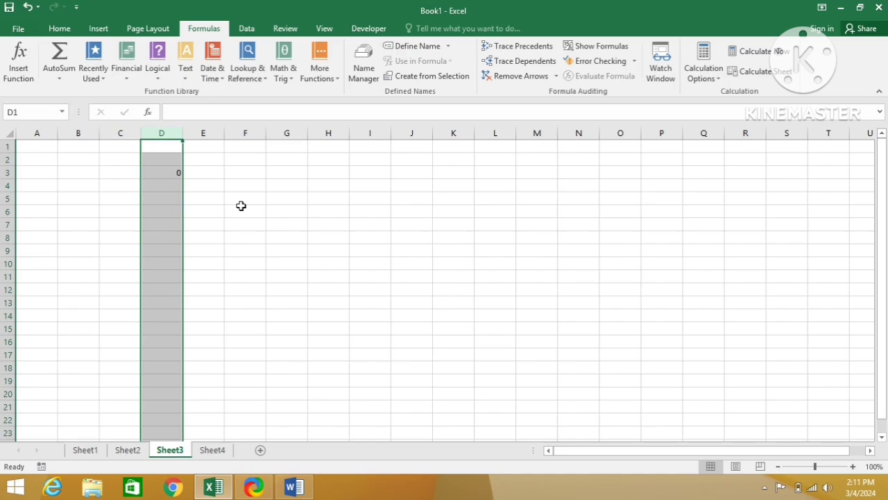
# Select the whole of row 2 from cell B2 and one more row below it, and continue down column B to B8.
pyautogui.press('Left')
pyautogui.press('Left')
pyautogui.press('Down')
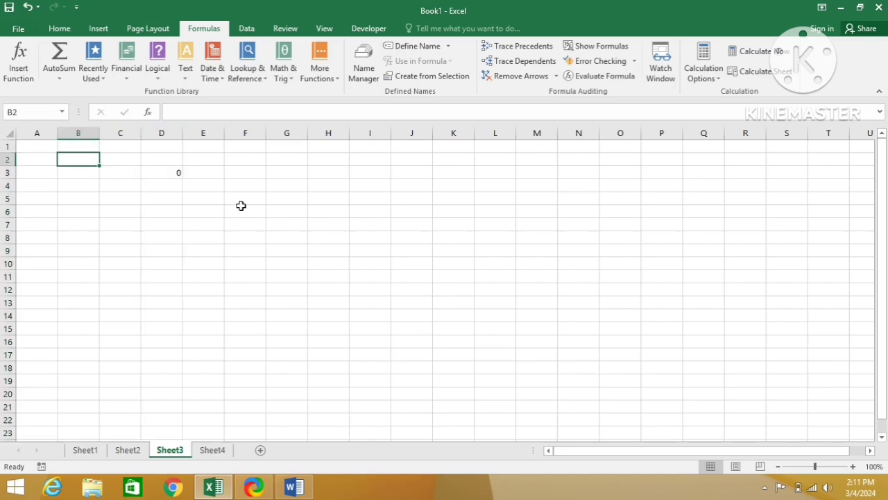
pyautogui.hotkey('shift', 'space')
pyautogui.press('Down')
pyautogui.press('Down')
pyautogui.hotkey('shift', 'space')
pyautogui.press('Down')
pyautogui.press('Down')
pyautogui.press('Down')
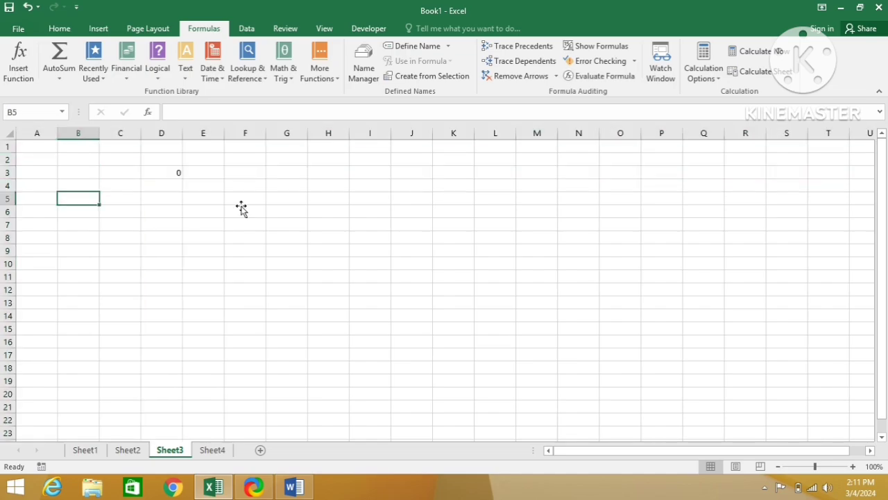
pyautogui.press('BackSpace')
pyautogui.press('Return')
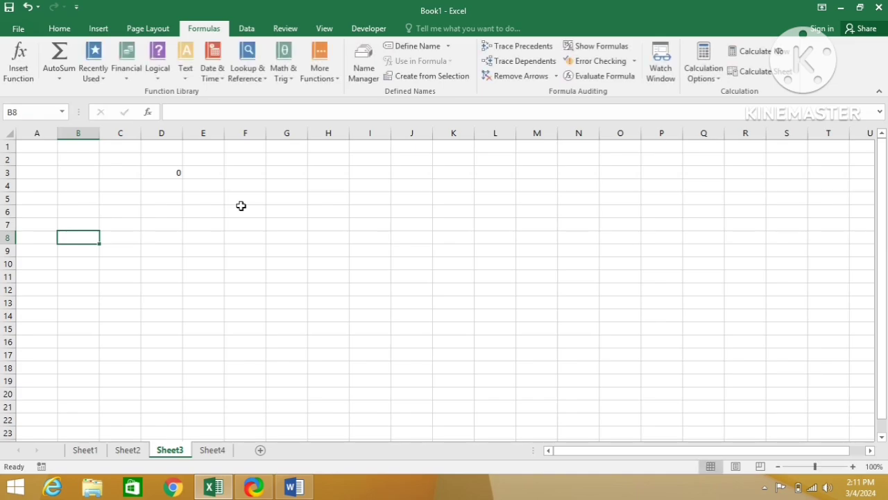
# Move cell by cell up column B to B2 and back down to B7.
pyautogui.press('Up')
pyautogui.press('Up')
pyautogui.press('Up')
pyautogui.press('Up')
pyautogui.press('Up')
pyautogui.press('Up')
pyautogui.press('Up')
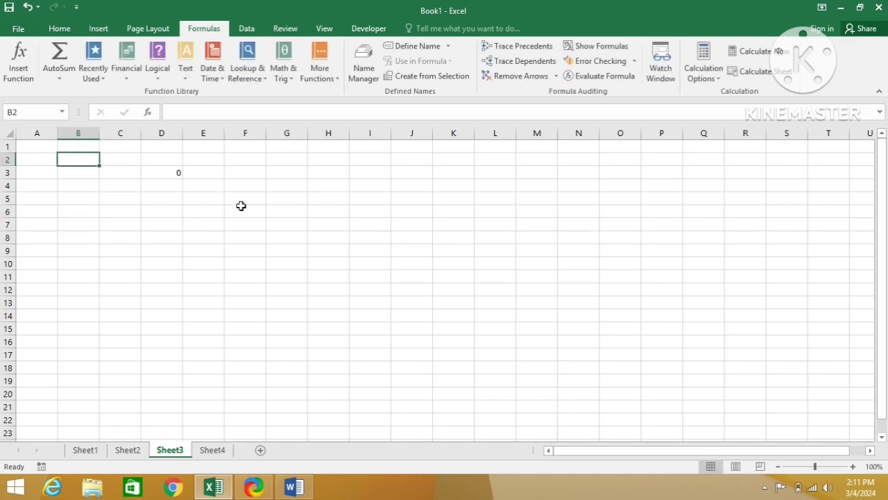
pyautogui.press('Down')
pyautogui.press('Down')
pyautogui.press('Down')
pyautogui.press('Down')
pyautogui.press('Down')
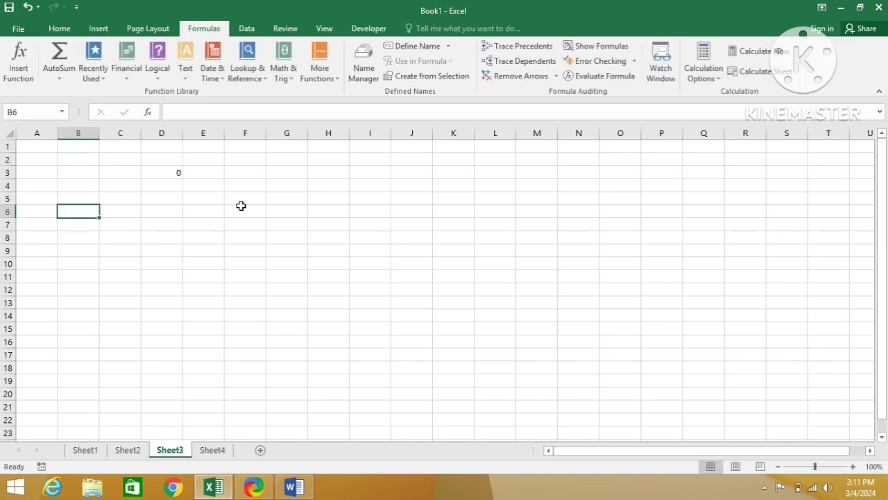
pyautogui.press('Down')
# Jump from cell B7 to the sheet's last row in column B and back, two times.
pyautogui.hotkey('ctrl', 'Down')
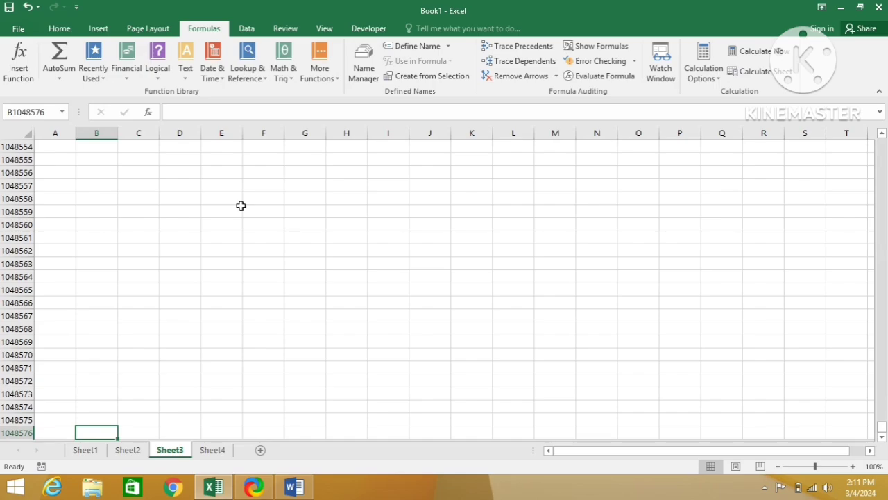
pyautogui.hotkey('ctrl', 'Up')
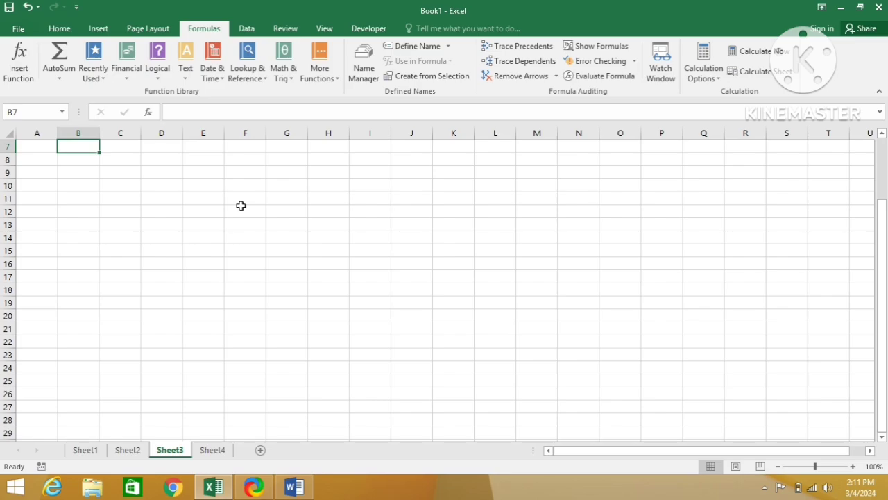
pyautogui.hotkey('ctrl', 'Down')
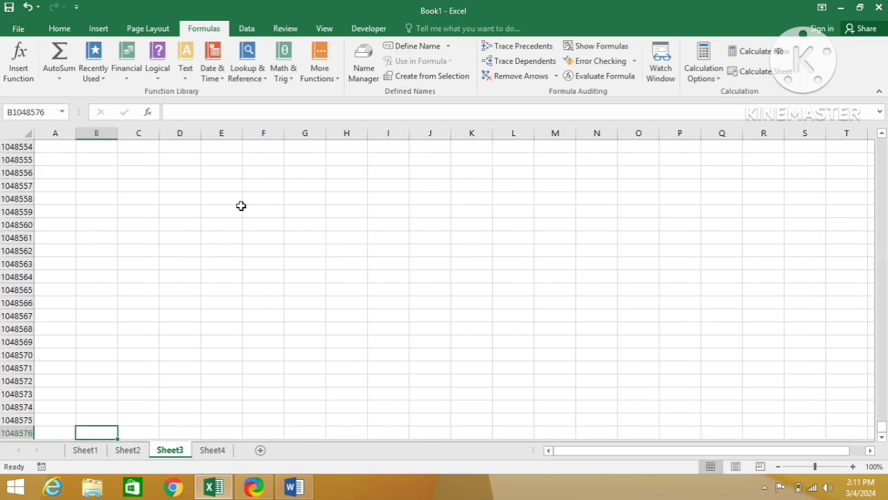
pyautogui.hotkey('ctrl', 'Up')
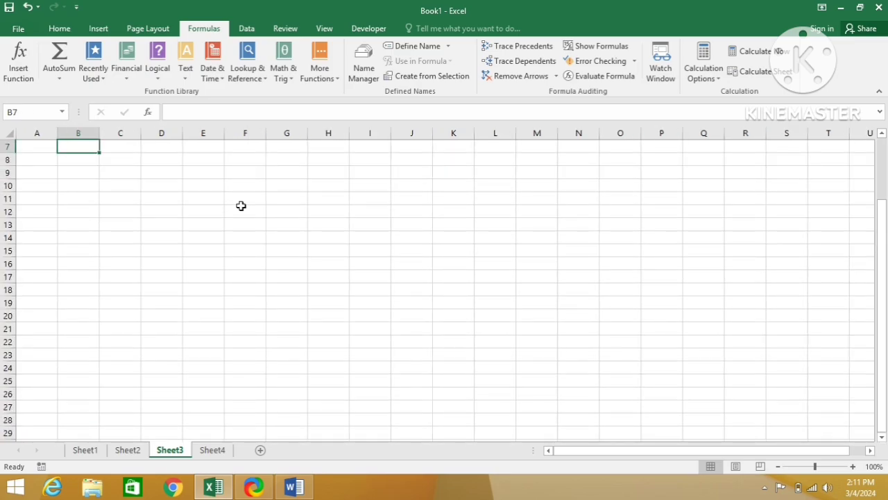
# Jump to the sheet's last column in row 7 and back to the first column, ending in cell A7.
pyautogui.hotkey('ctrl', 'Right')
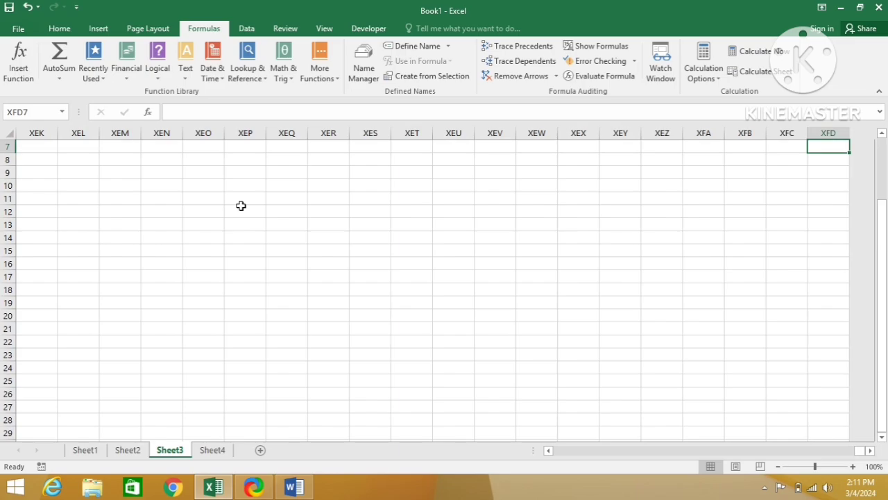
pyautogui.hotkey('ctrl', 'Left')
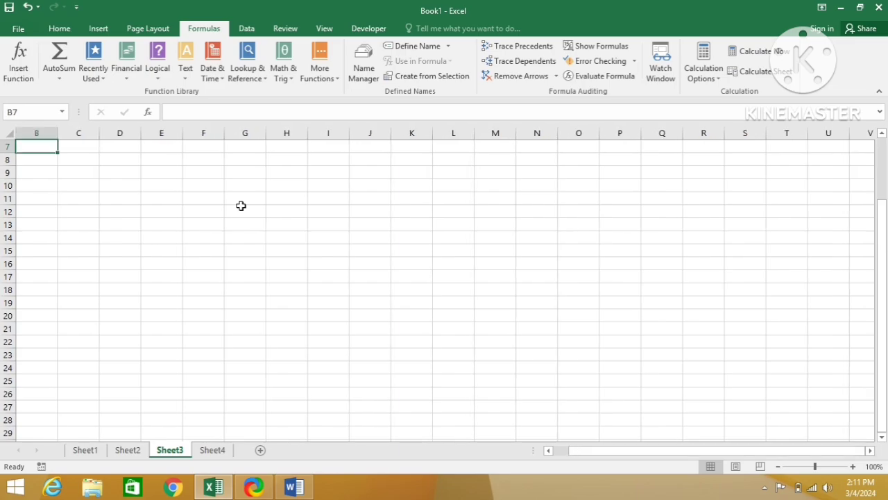
pyautogui.hotkey('ctrl', 'Left')
pyautogui.press('Down')
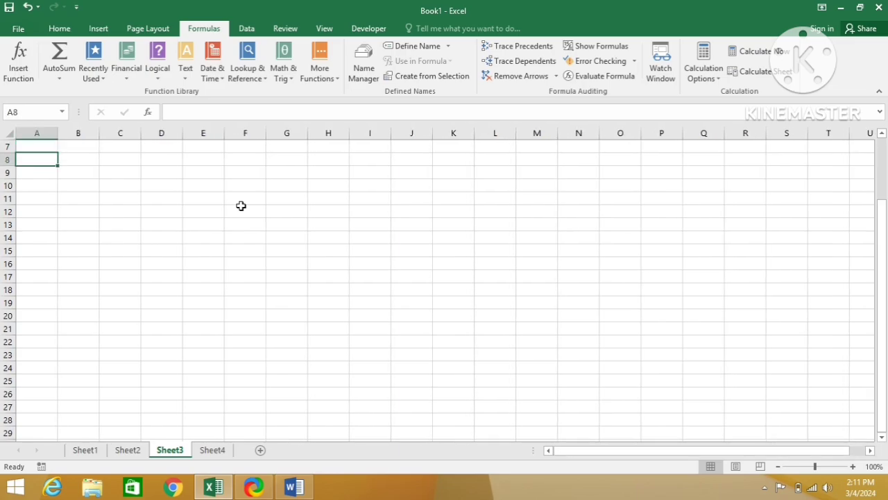
pyautogui.press('Up')
pyautogui.press('Down')
pyautogui.press('Up')
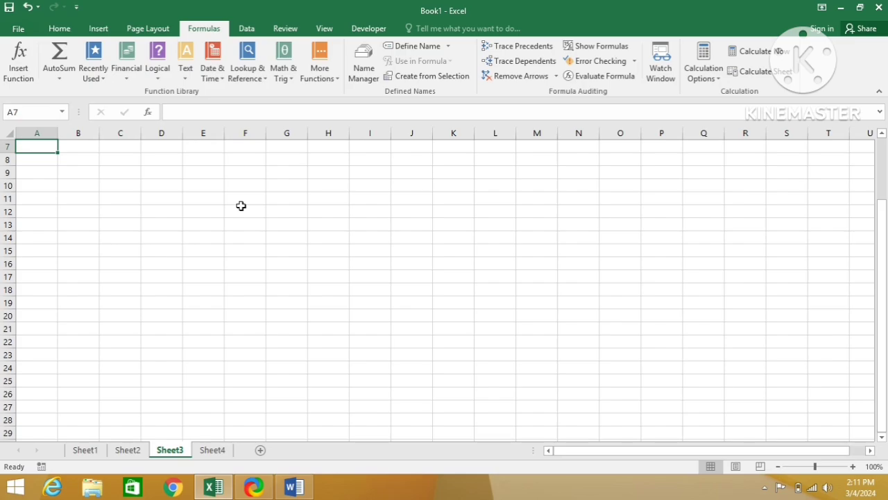
pyautogui.press('End')
pyautogui.press('End')
# Enter 1 in cell A7 and 2 in cell B7.
pyautogui.write('1')
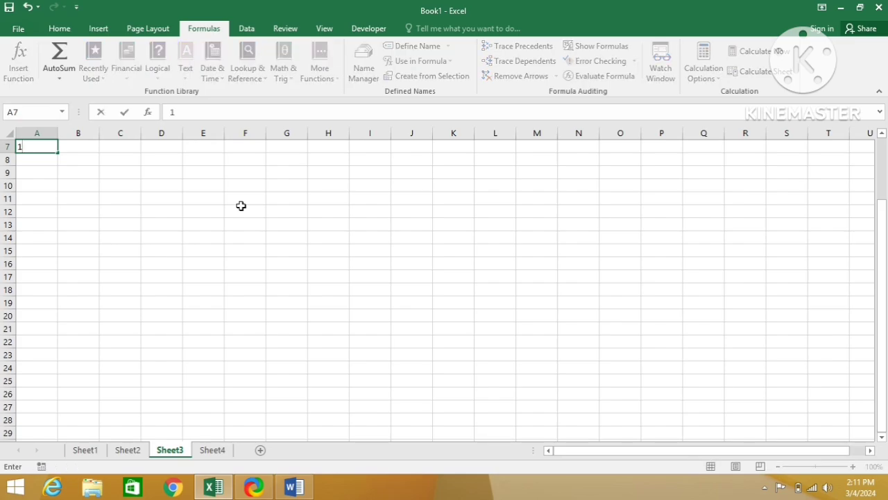
pyautogui.press('Tab')
pyautogui.write('2')
pyautogui.press('Tab')
pyautogui.press('Left')
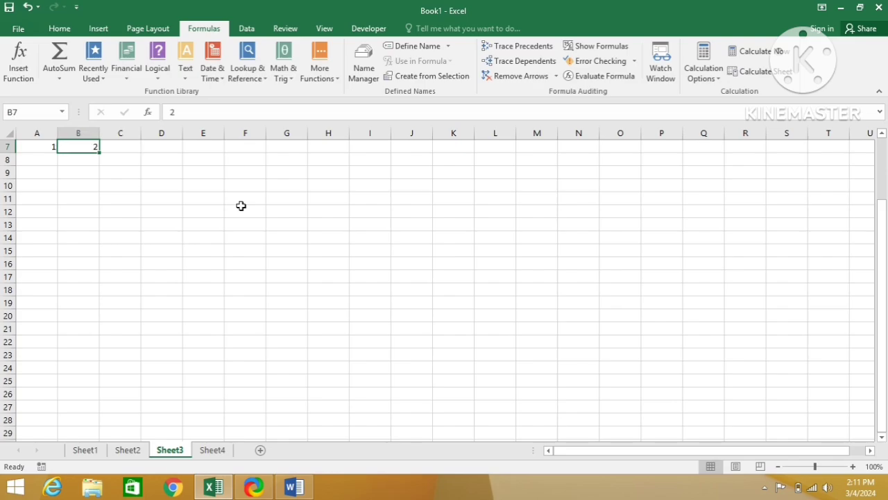
# Try to fill the whole of row 7 to the right from cell A7, and undo the fill.
pyautogui.press('Left')
pyautogui.hotkey('shift', 'Right')
pyautogui.hotkey('shift', 'space')
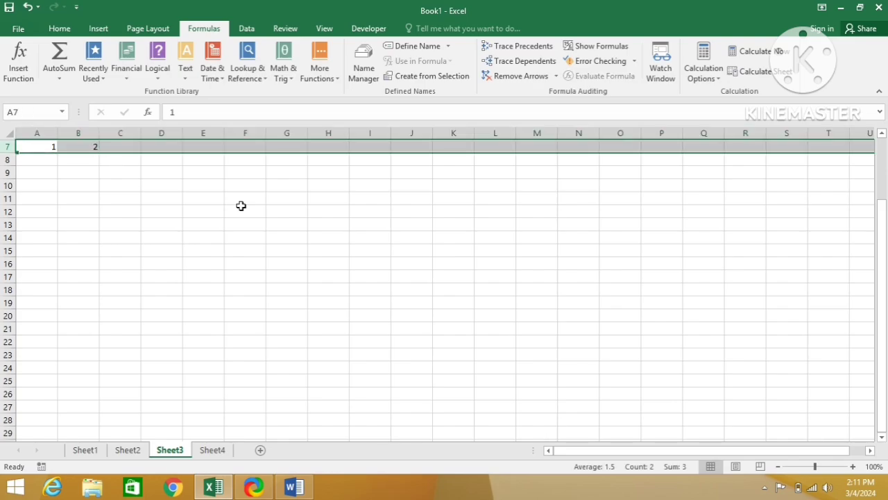
pyautogui.press('Left')
pyautogui.hotkey('shift', 'Right')
pyautogui.hotkey('shift', 'space')
pyautogui.hotkey('ctrl', 'r')
pyautogui.press('Left')
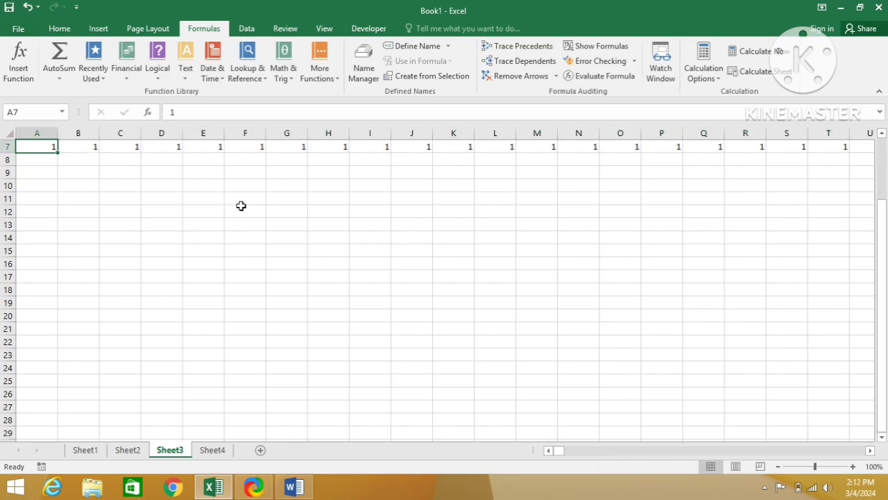
pyautogui.hotkey('ctrl', 'z')
# Extend the number series from cells A7:B7 across the columns of row 7 with AutoFill.
pyautogui.press('Right')
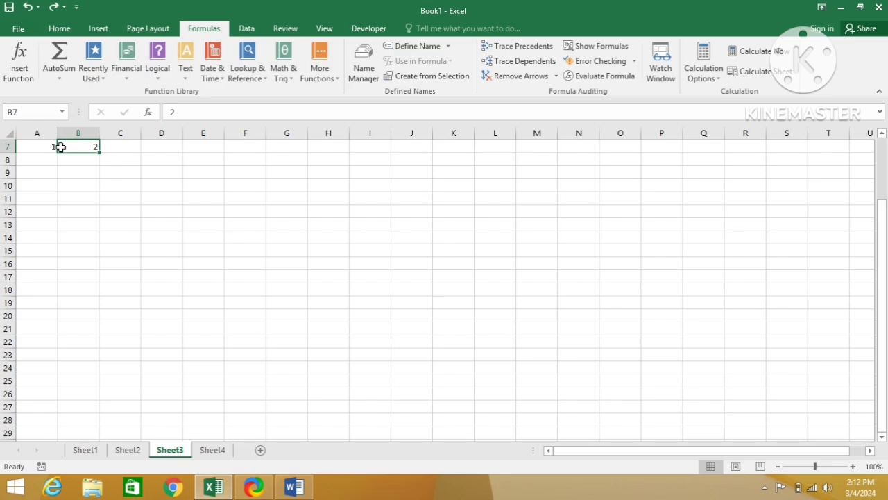
pyautogui.moveTo(49, 146); pyautogui.dragTo(213, 150)
pyautogui.moveTo(434, 154); pyautogui.dragTo(821, 143)
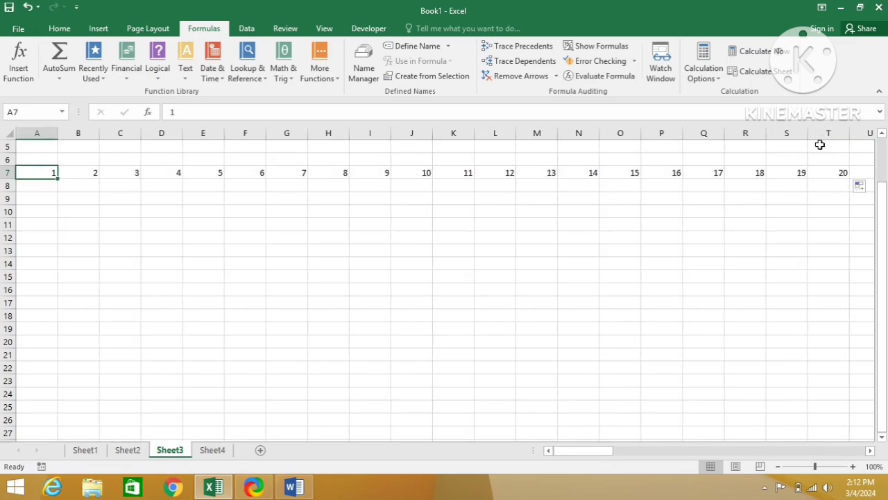
# Clear the contents of the entire sheet, including the number series in row 7, and go to cell A1.
pyautogui.hotkey('ctrl', 'shift', 'Right')
pyautogui.hotkey('ctrl', 'a')
pyautogui.press('Delete')
pyautogui.press('Up')
pyautogui.press('Up')
pyautogui.press('Up')
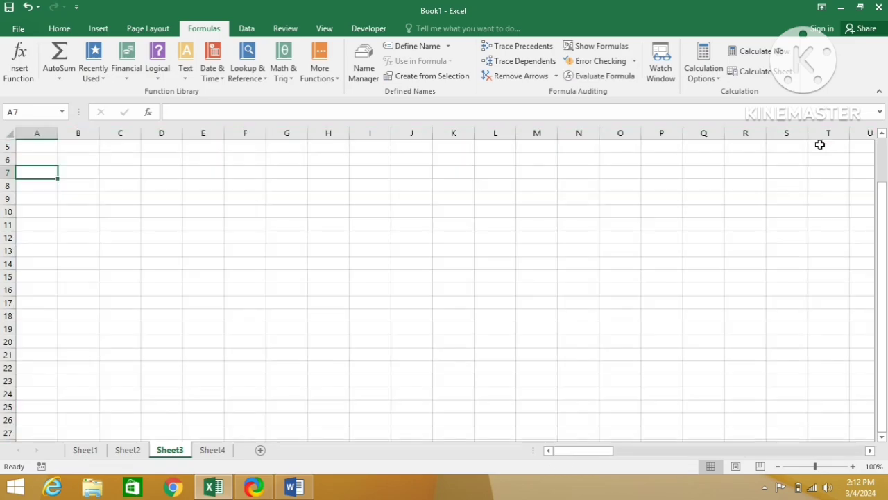
pyautogui.press('Up')
pyautogui.press('Up')
pyautogui.press('Up')
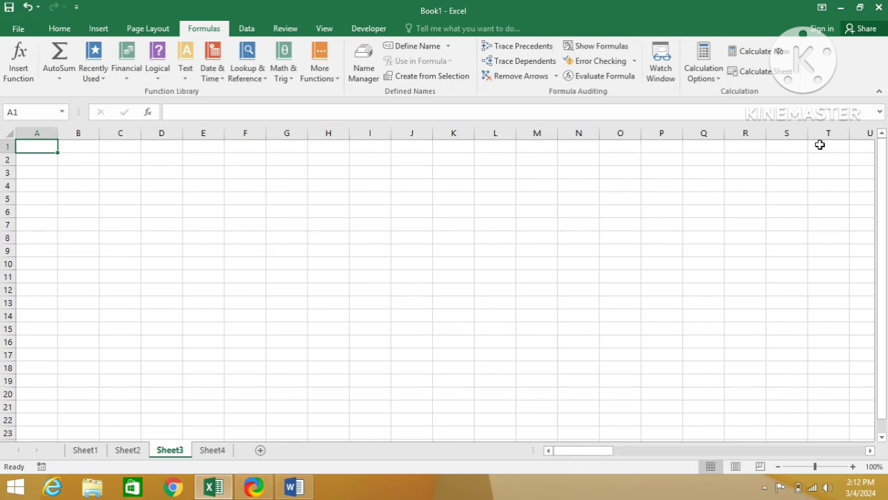
# Enter the formula =COLUMN(A2) in cell A1.
pyautogui.write('=rom')
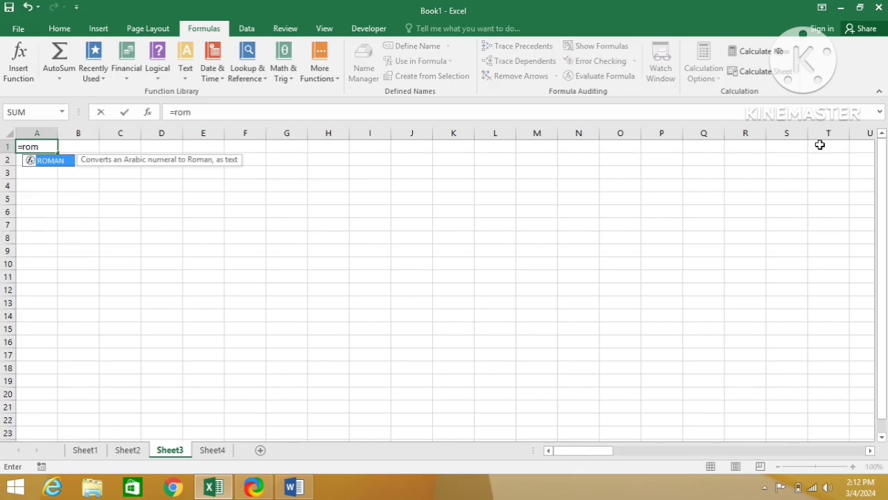
pyautogui.press('BackSpace')
pyautogui.press('BackSpace')
pyautogui.press('BackSpace')
pyautogui.write('col')
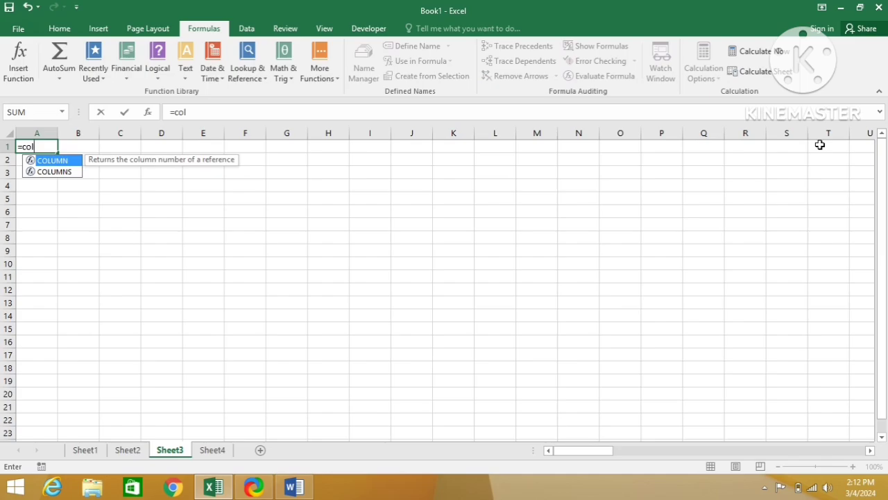
pyautogui.press('Tab')
pyautogui.press('Down')
pyautogui.write(')')
pyautogui.press('Return')
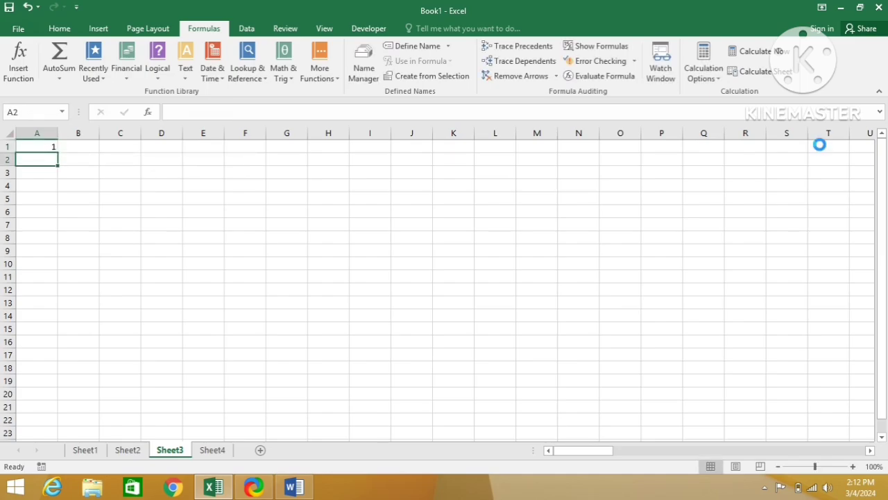
# Try to fill the whole of row 1 by pasting the copied cell A2 as formulas, and clear the copy selection.
pyautogui.hotkey('ctrl', 'c')
pyautogui.press('Up')
pyautogui.hotkey('shift', 'space')
pyautogui.hotkey('ctrl', 'alt', 'v')
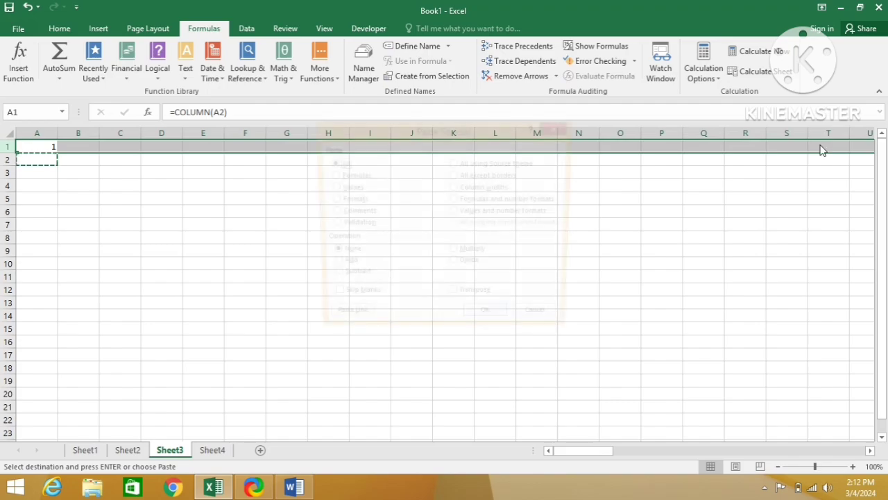
pyautogui.press('f')
pyautogui.press('Return')
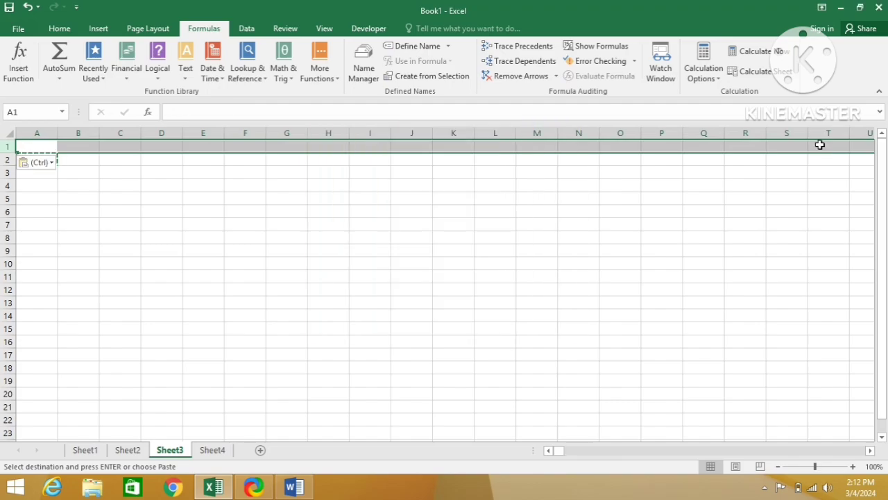
pyautogui.press('Left')
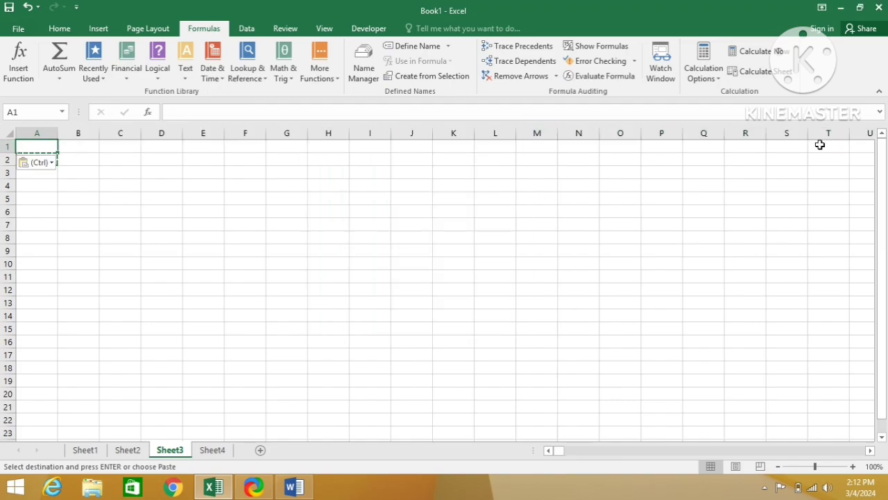
pyautogui.press('Down')
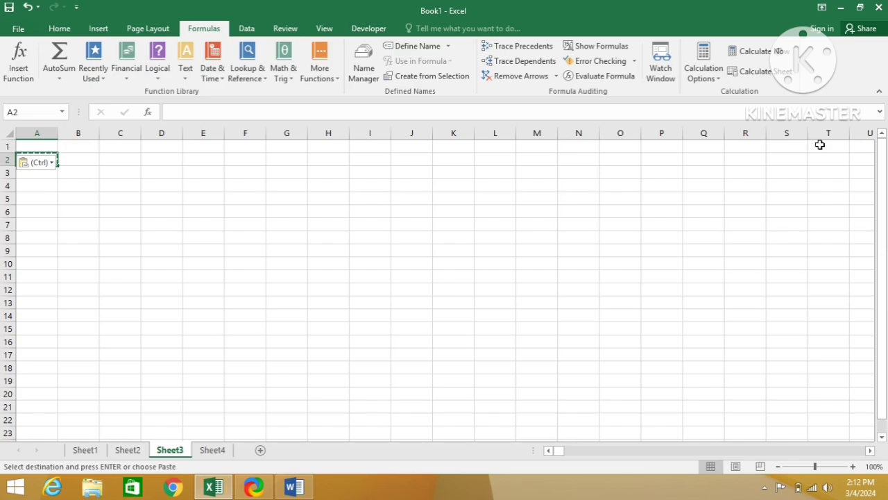
pyautogui.press('Escape')
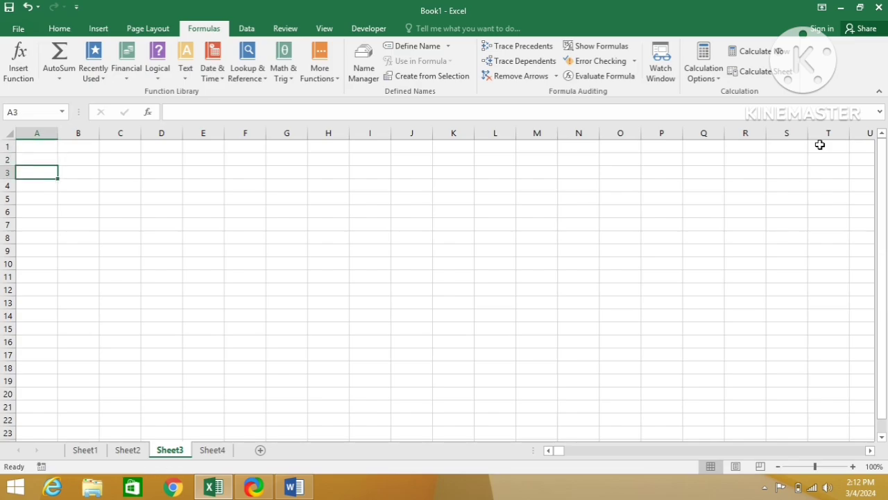
# Re-enter the COLUMN function with reference A2 in the empty cell A1.
pyautogui.press('Up')
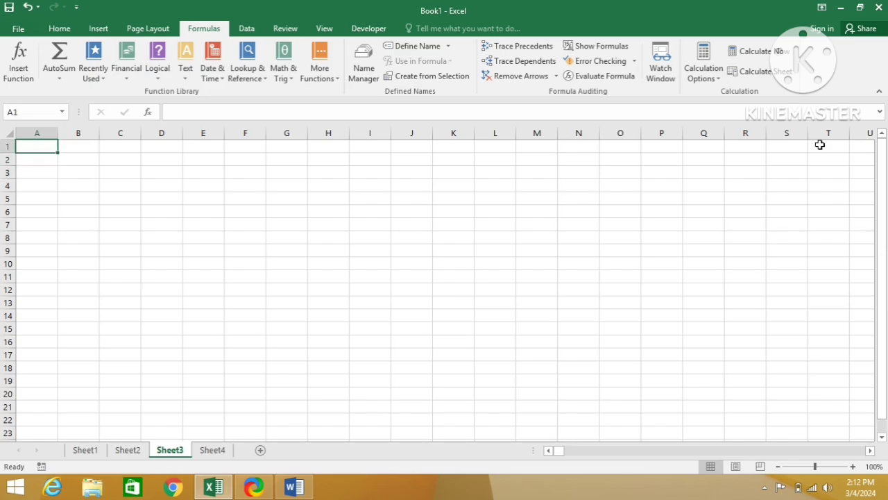
pyautogui.write('=col')
pyautogui.press('Tab')
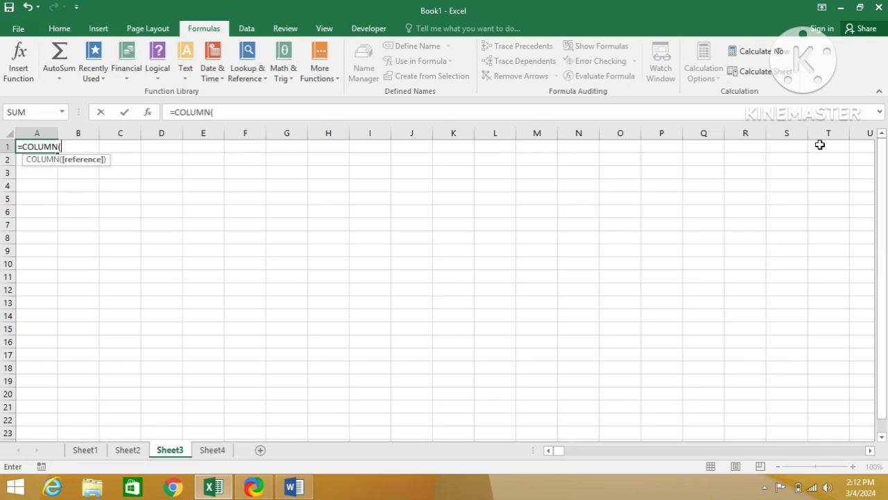
pyautogui.press('Down')
pyautogui.press('Return')
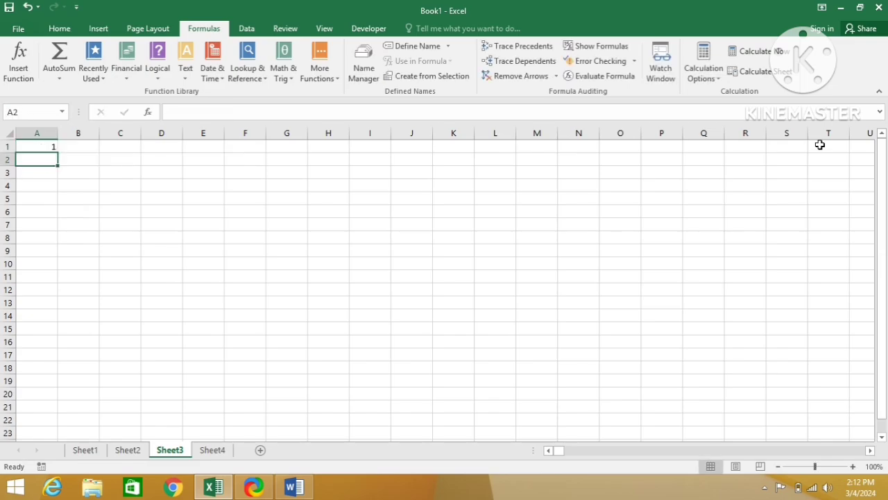
# Fill all of row 1 with the COLUMN formula copied from A1 using Paste Special, and go to the last column.
pyautogui.press('Up')
pyautogui.hotkey('ctrl', 'c')
pyautogui.hotkey('shift', 'space')
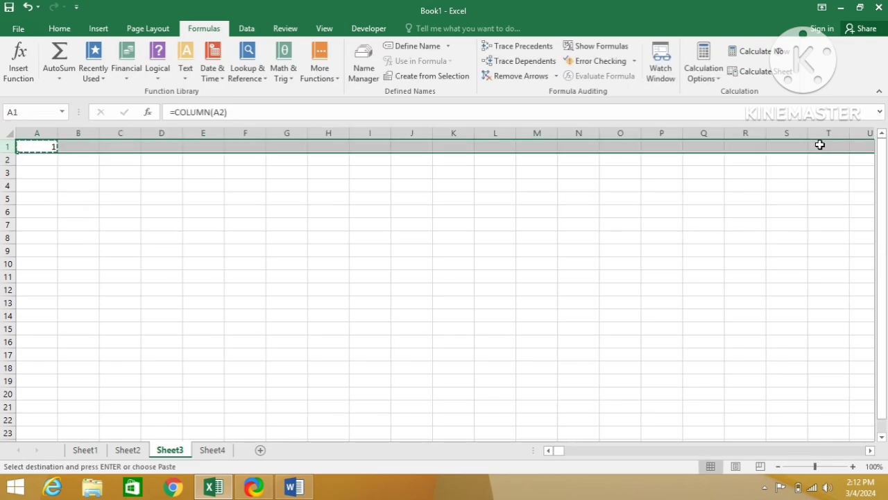
pyautogui.hotkey('ctrl', 'alt', 'v')
pyautogui.press('Return')
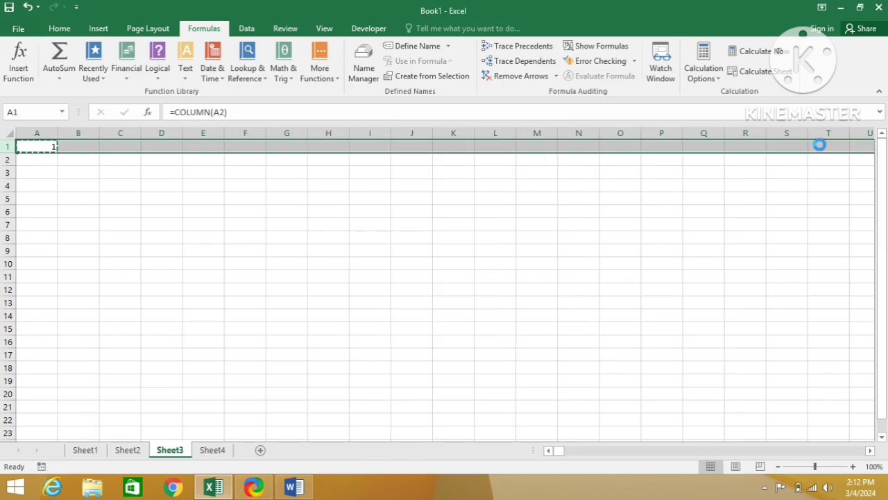
pyautogui.hotkey('ctrl', 'Right')
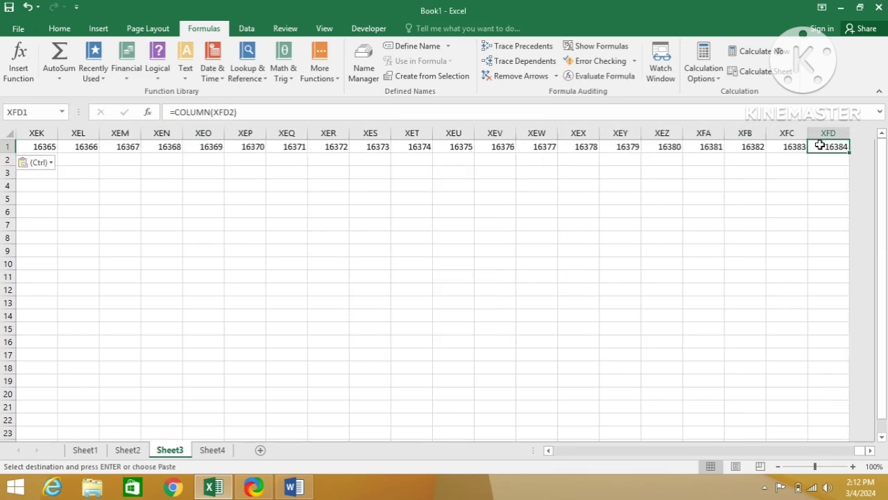
# Clear the copy selection, delete the contents of the whole of row 1 and return to cell A1.
pyautogui.hotkey('shift', 'space')
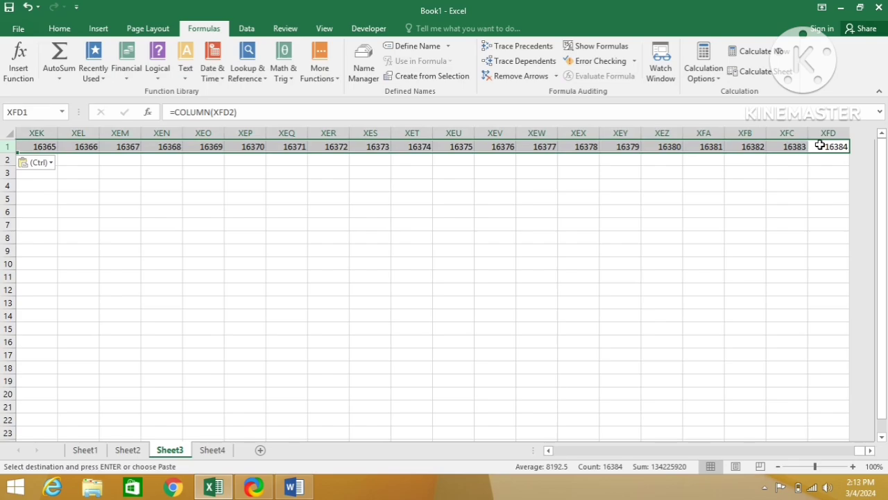
pyautogui.press('Escape')
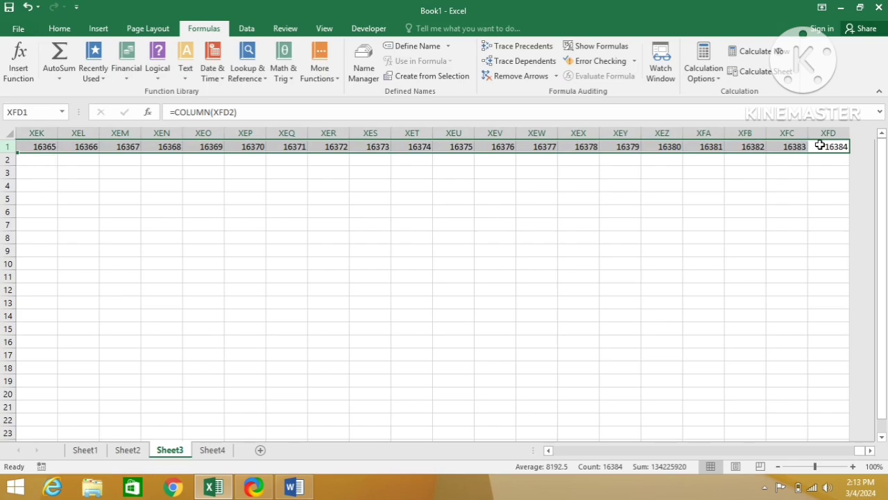
pyautogui.press('Delete')
pyautogui.hotkey('ctrl', 'Home')
# Go from cell A2 to the last row of column A and return to cell A1.
pyautogui.press('Down')
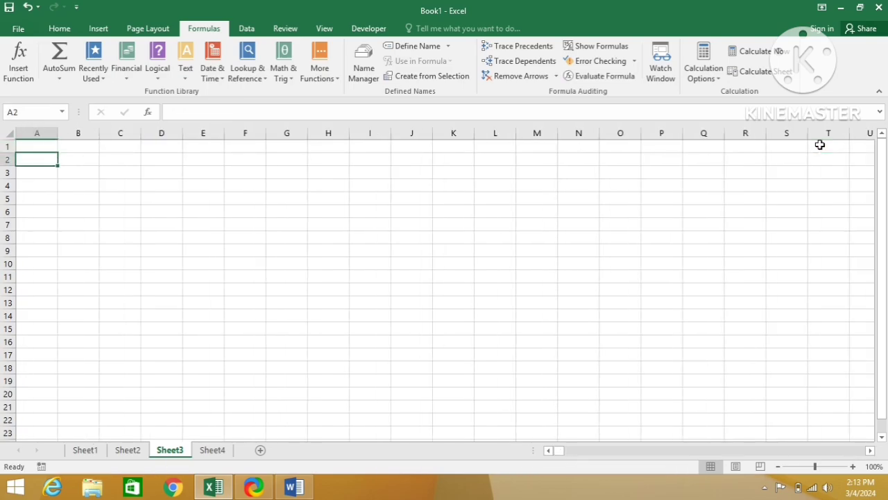
pyautogui.hotkey('ctrl', 'Down')
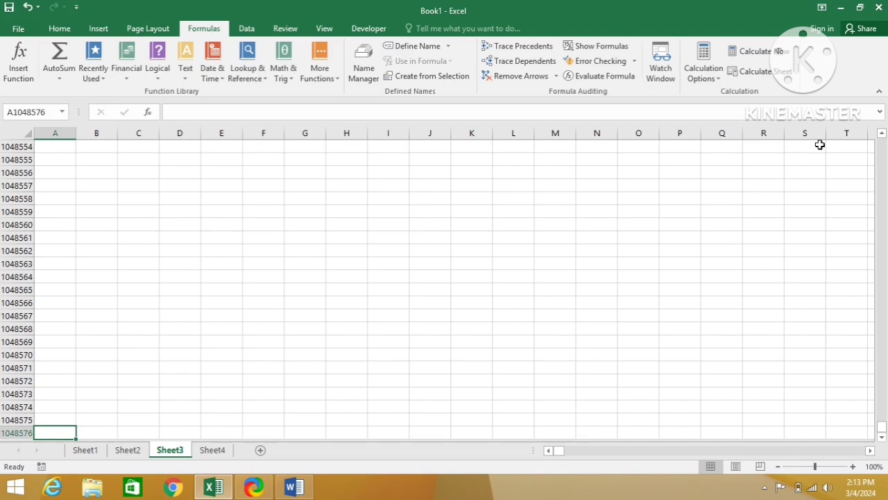
pyautogui.hotkey('ctrl', 'Home')
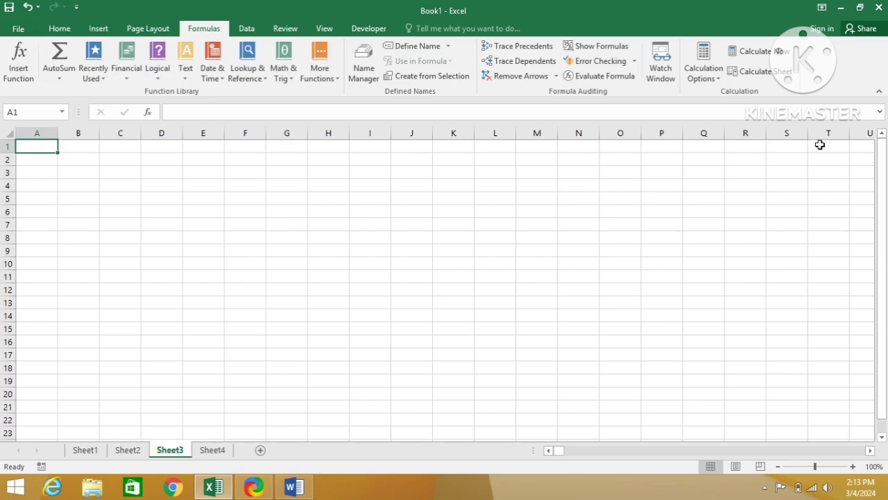
# View Sheet1, Sheet2, Sheet3 and Sheet4 in turn, ending on Sheet1.
pyautogui.click(86, 450)
pyautogui.click(131, 451)
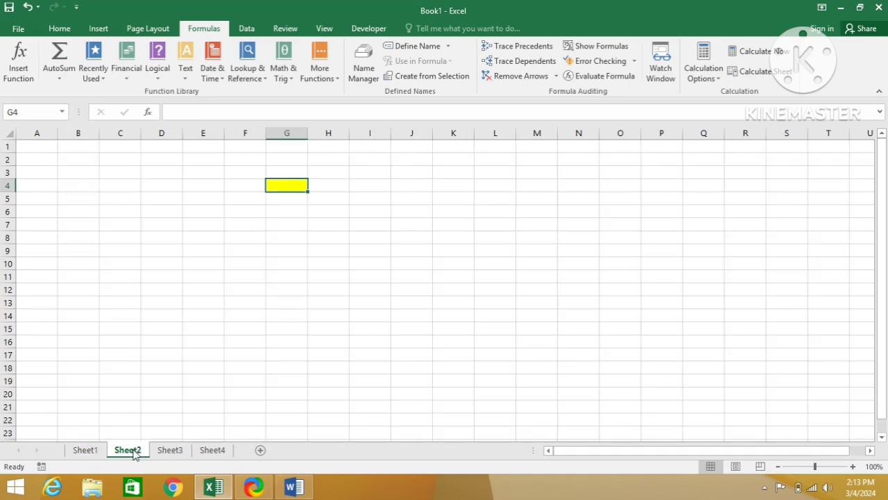
pyautogui.click(161, 450)
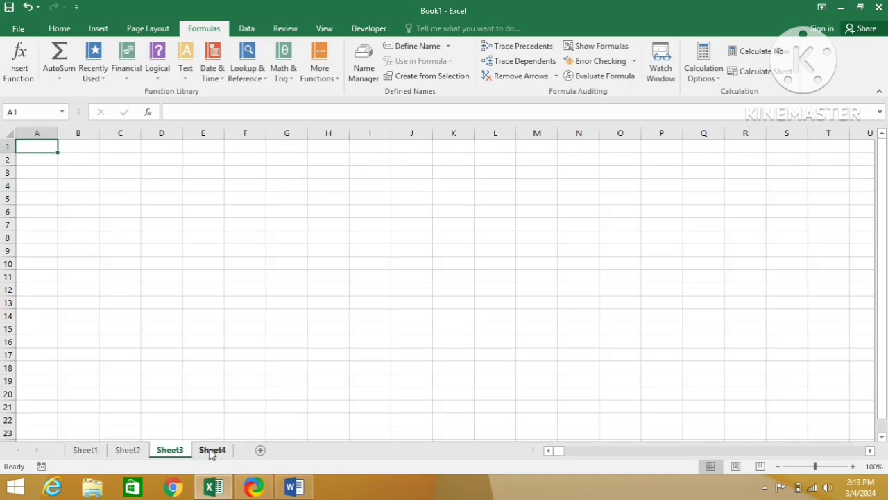
pyautogui.click(208, 452)
pyautogui.click(87, 451)
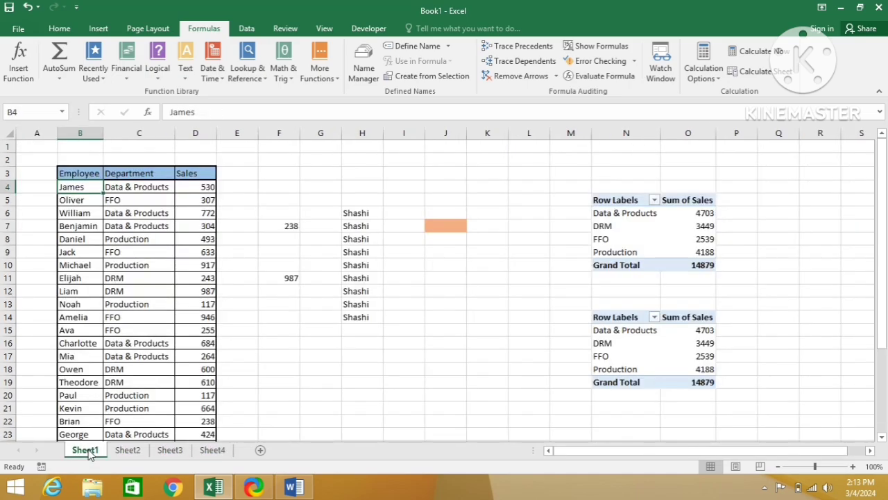
# Rename Sheet2 with the presenter's first name.
pyautogui.rightClick(129, 451)
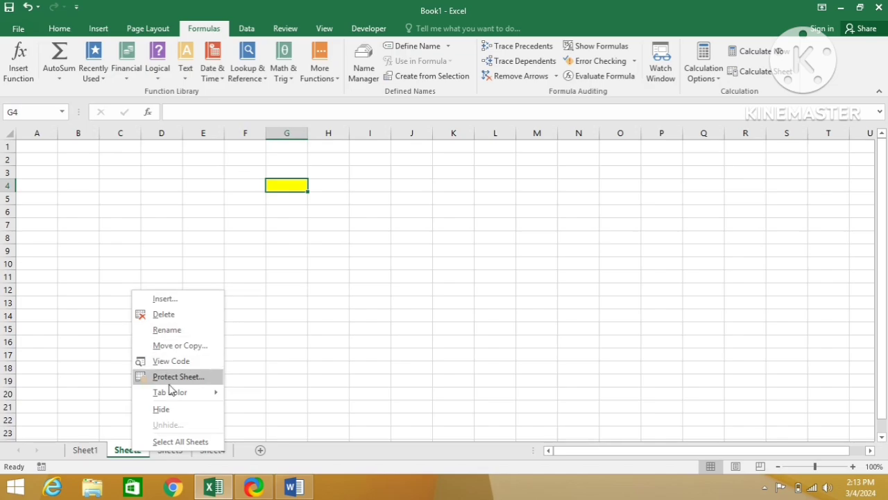
pyautogui.click(169, 332)
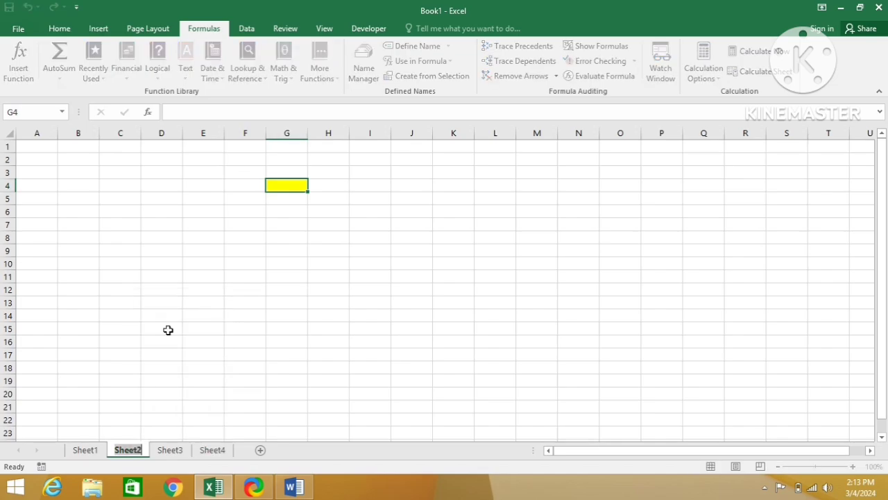
pyautogui.press('BackSpace')
pyautogui.write('Sh')
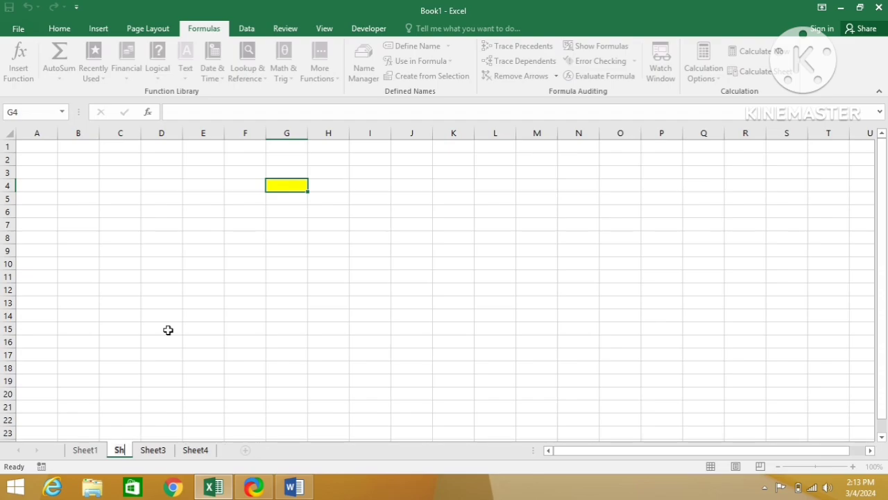
pyautogui.write('ashi')
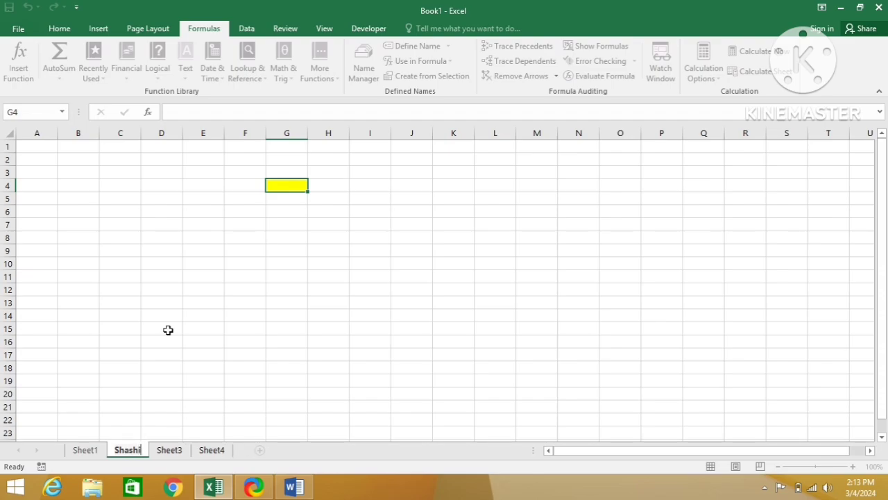
pyautogui.press('Return')
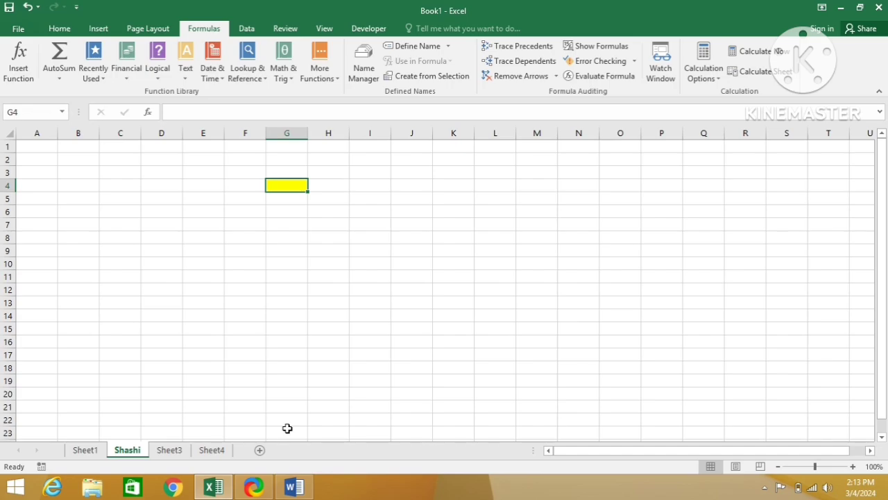
# Check the agenda in Word, return to the Excel workbook, and select the entire row 6 followed by the entire column H.
pyautogui.hotkey('alt', 'Tab')
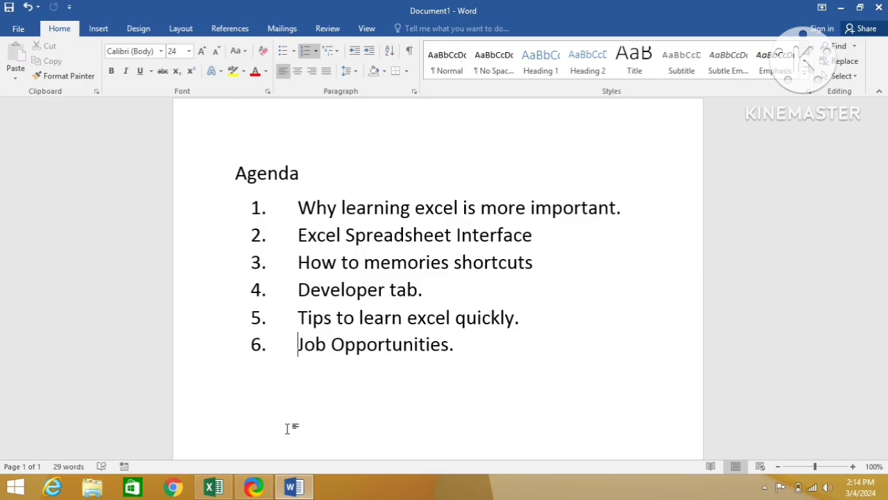
pyautogui.hotkey('alt', 'Tab')
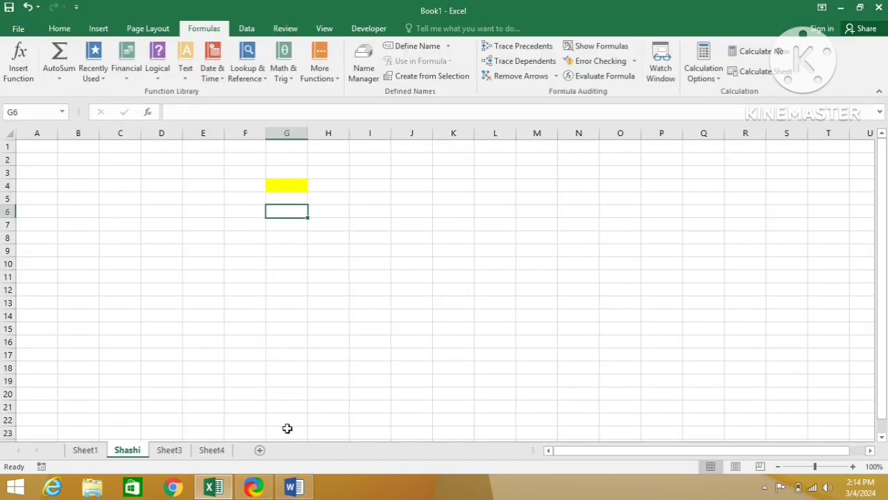
pyautogui.hotkey('shift', 'space')
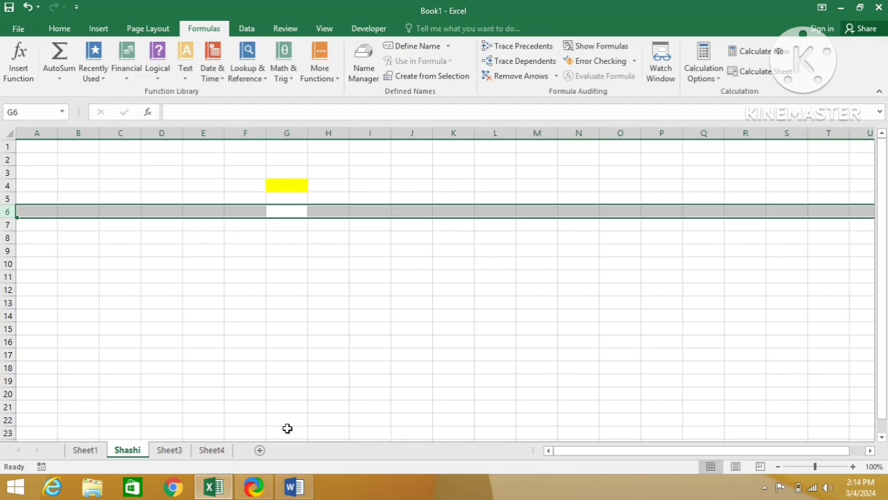
pyautogui.press('Down')
pyautogui.press('Right')
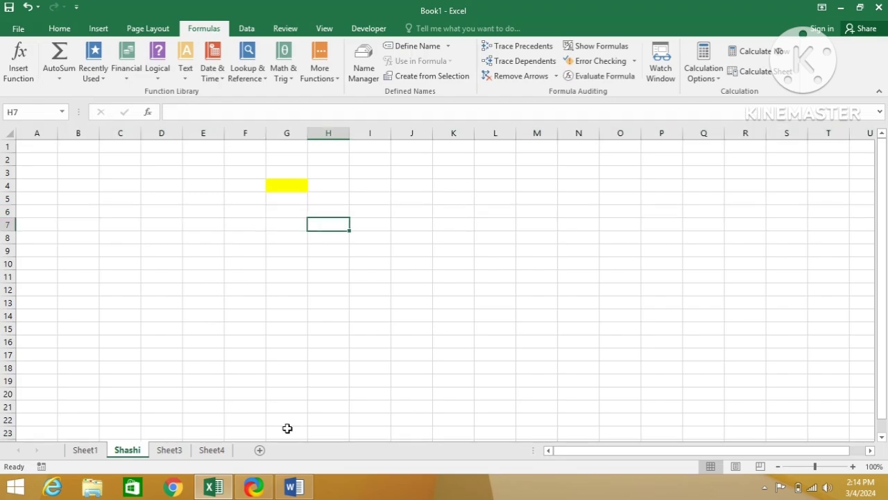
pyautogui.hotkey('ctrl', 'space')
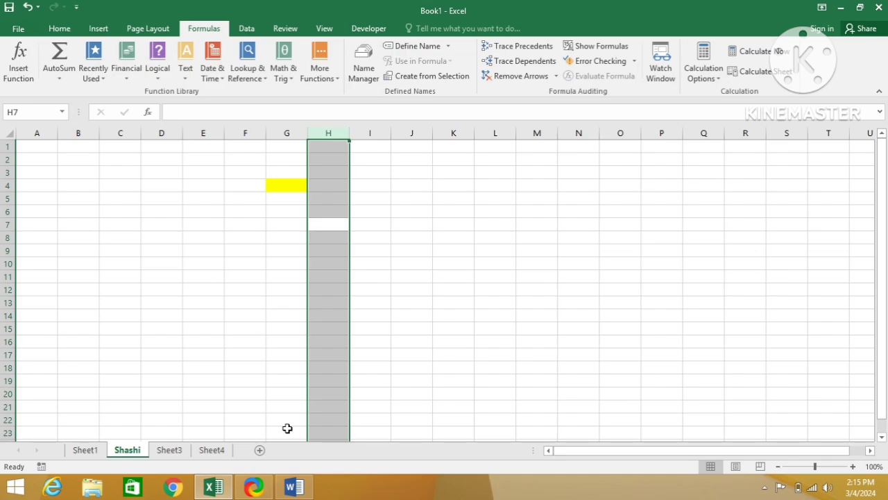
pyautogui.press('Left')
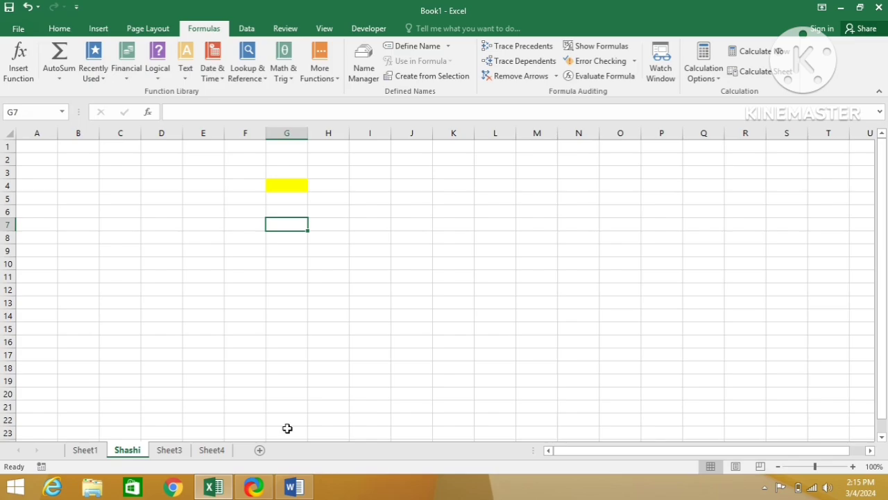
# Check the agenda in Word again, return to the Excel workbook and open the Visual Basic editor.
pyautogui.hotkey('alt', 'Tab')
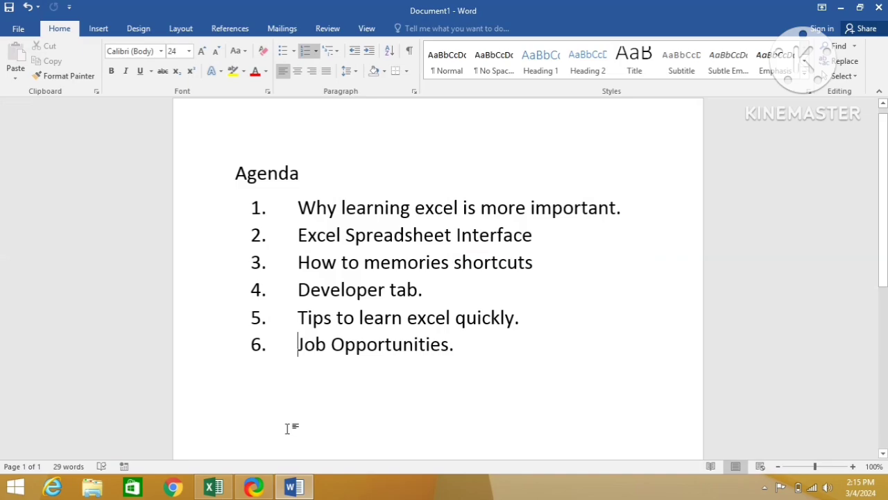
pyautogui.hotkey('alt', 'Tab')
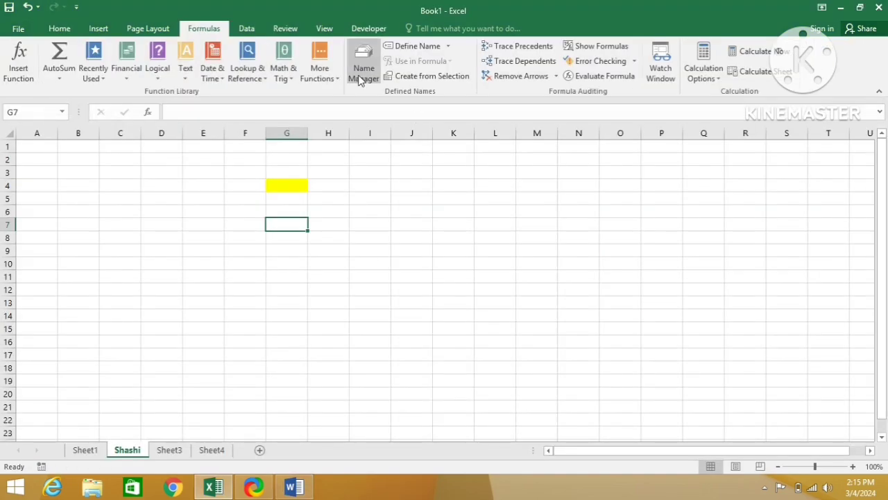
pyautogui.click(369, 32)
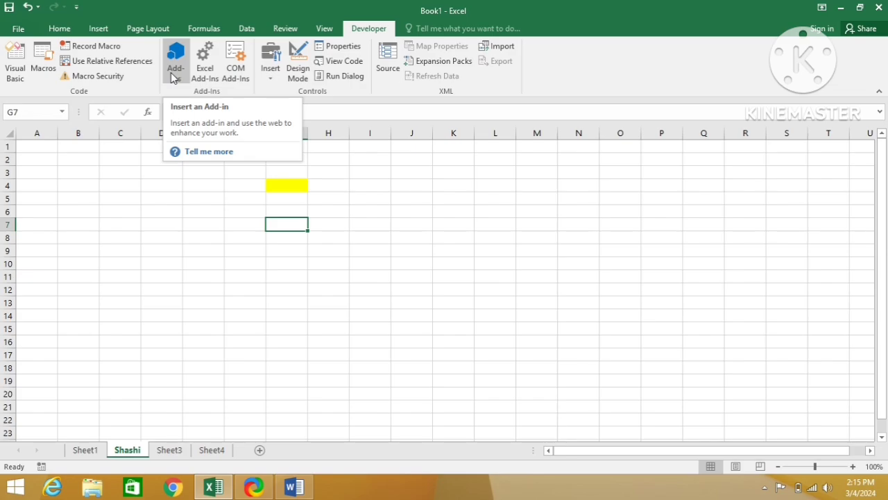
pyautogui.click(14, 77)
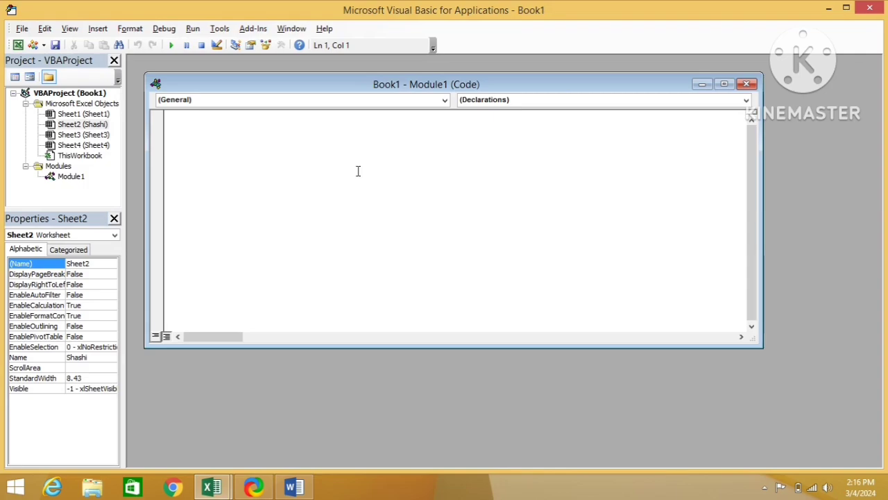
pyautogui.write('dim test()')
pyautogui.press('Return')
pyautogui.press('Return')
pyautogui.press('Return')
pyautogui.write('end')
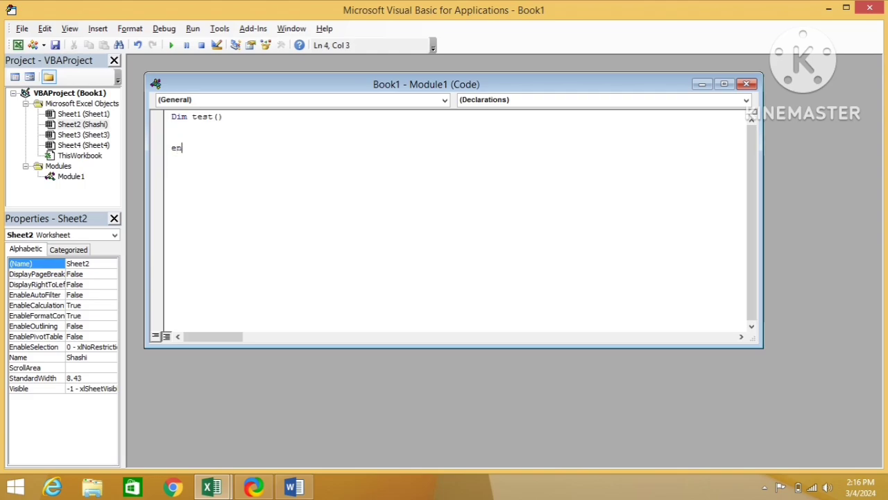
pyautogui.press('BackSpace')
pyautogui.press('BackSpace')
pyautogui.press('BackSpace')
pyautogui.press('BackSpace')
pyautogui.press('BackSpace')
pyautogui.press('BackSpace')
pyautogui.press('BackSpace')
pyautogui.press('BackSpace')
pyautogui.press('BackSpace')
pyautogui.press('BackSpace')
pyautogui.press('BackSpace')
pyautogui.press('BackSpace')
pyautogui.press('BackSpace')
pyautogui.press('BackSpace')
pyautogui.press('BackSpace')
pyautogui.press('BackSpace')
# Create an empty Sub procedure named test() in Module1 and close the Visual Basic editor.
pyautogui.write('sub te')
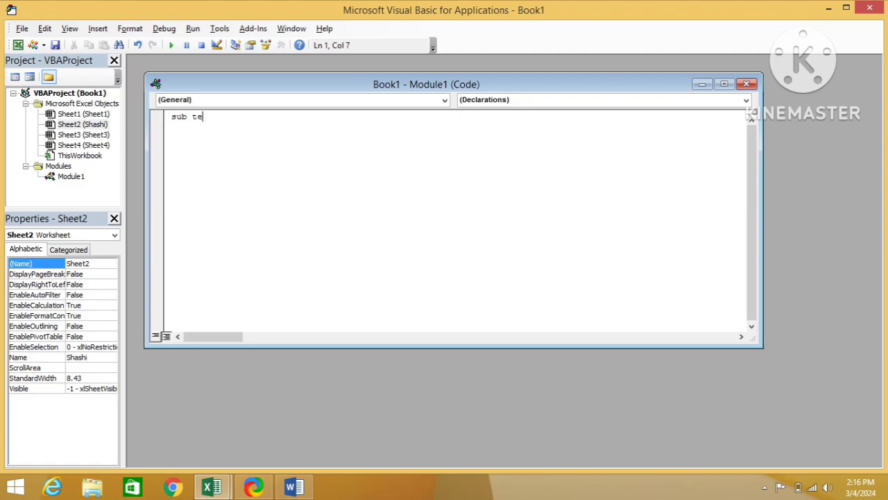
pyautogui.write('st()')
pyautogui.press('Return')
pyautogui.press('Return')
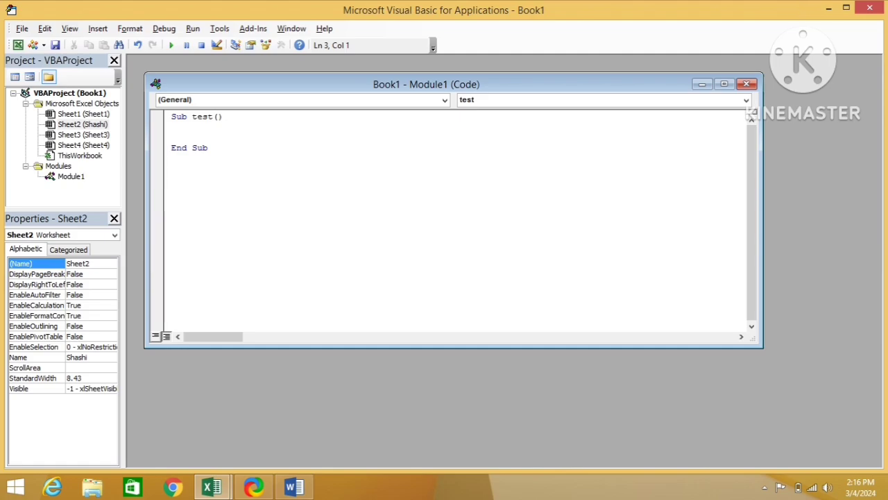
pyautogui.click(870, 8)
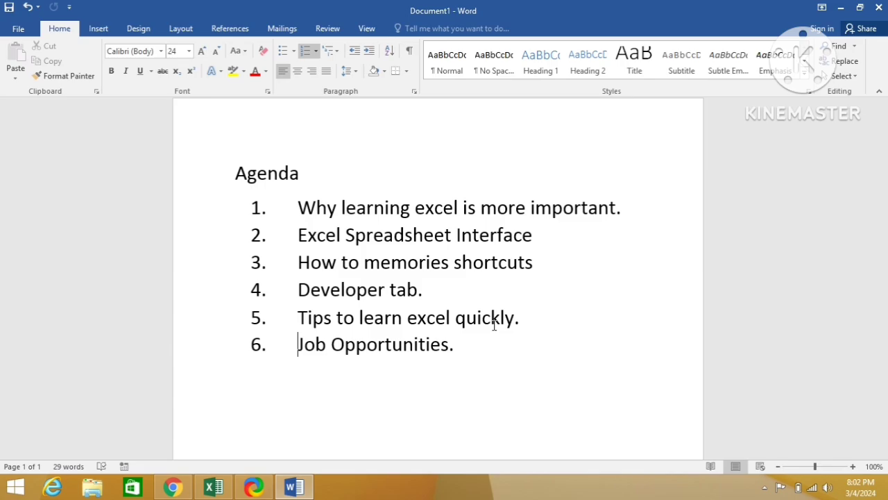
# Switch to the Excel workbook to look over Sheet1, and return to the agenda document in Word.
pyautogui.hotkey('alt', 'Tab')
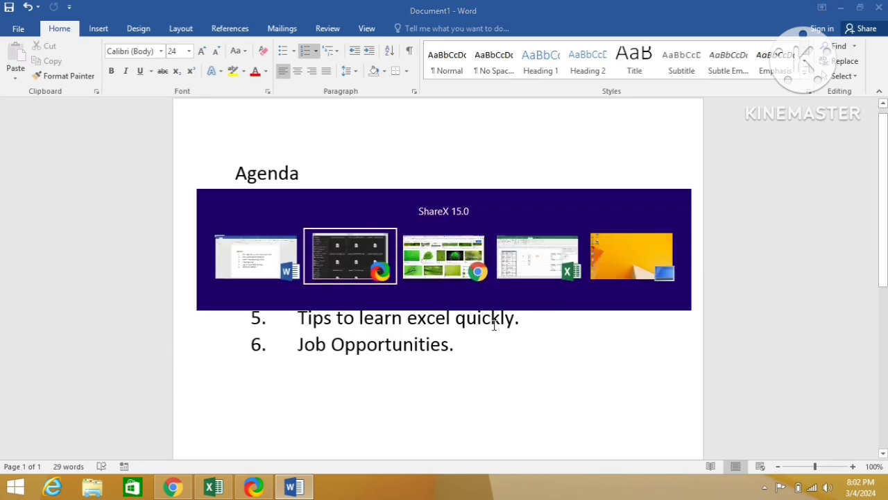
pyautogui.hotkey('alt', 'Tab')
pyautogui.hotkey('alt', 'Tab')
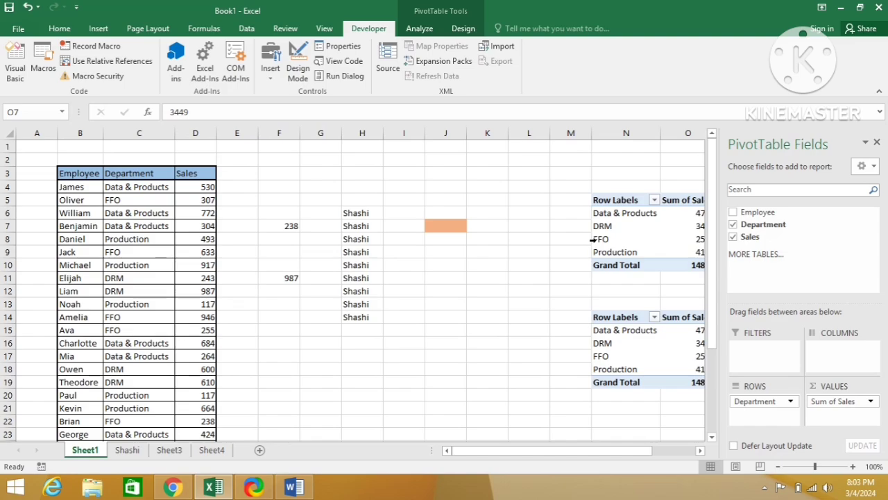
pyautogui.hotkey('alt', 'Tab')
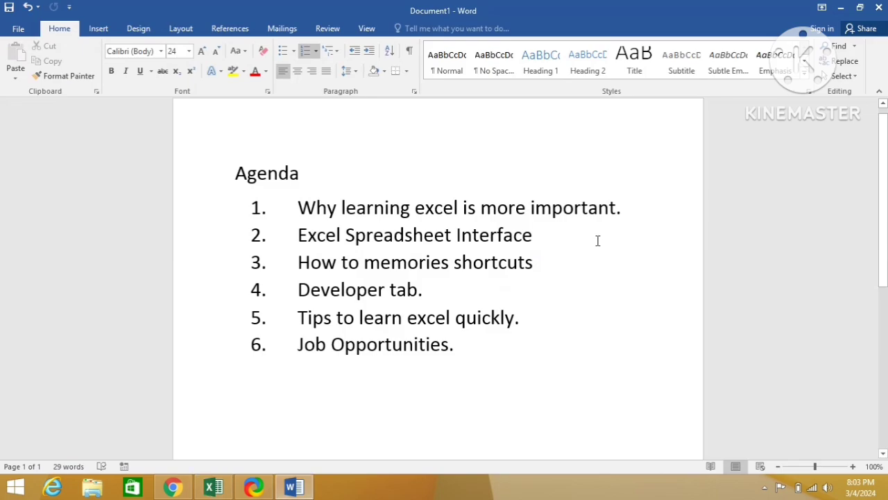